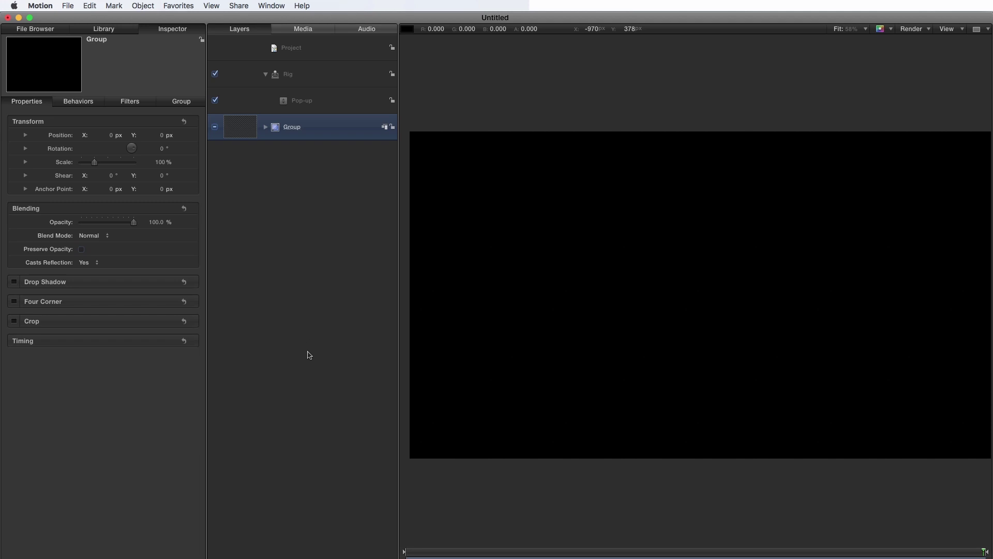
Create a new Group 1 and make a clone layer of it, producing Group 2.
{"action": "left_click", "coordinate": [141, 6]}
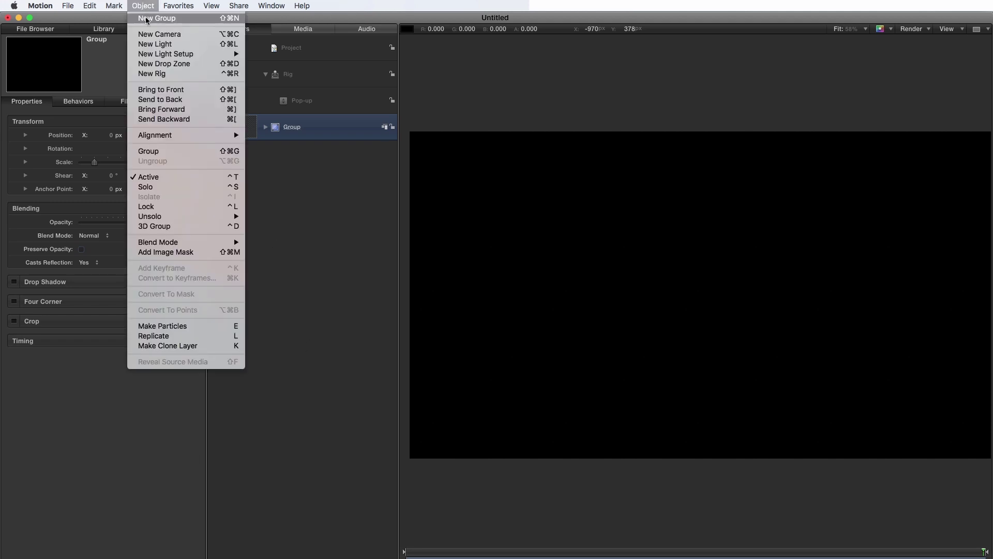
{"action": "left_click", "coordinate": [146, 19]}
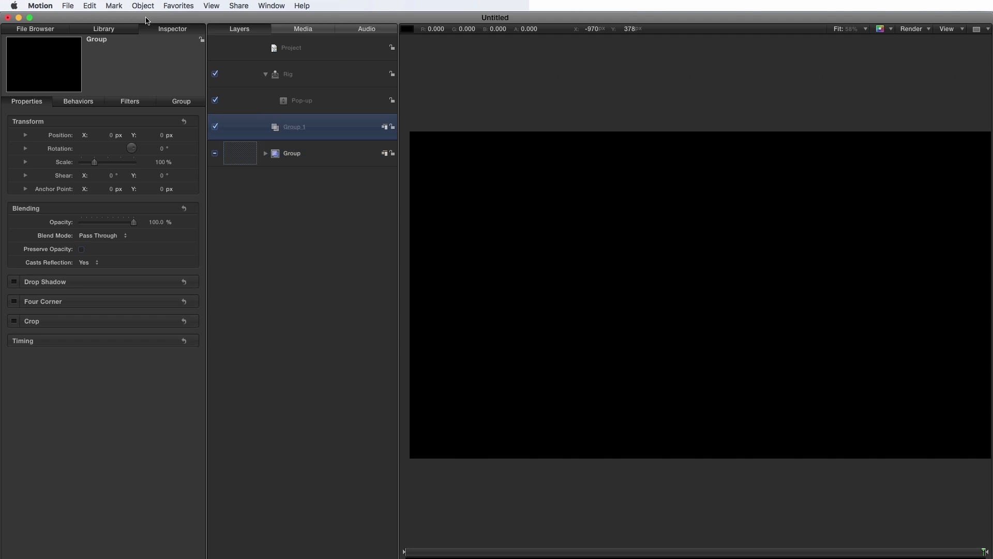
{"action": "right_click", "coordinate": [305, 129]}
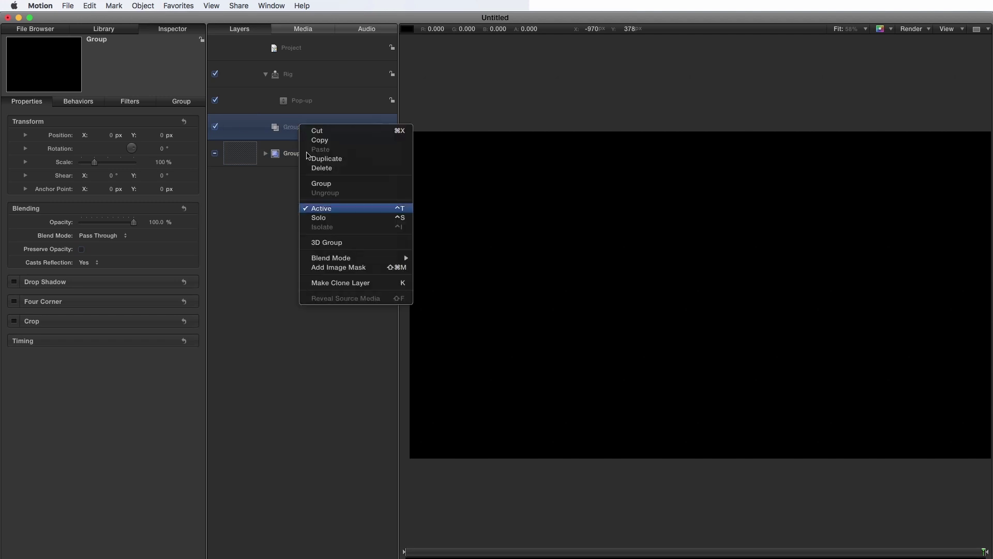
{"action": "left_click", "coordinate": [356, 282]}
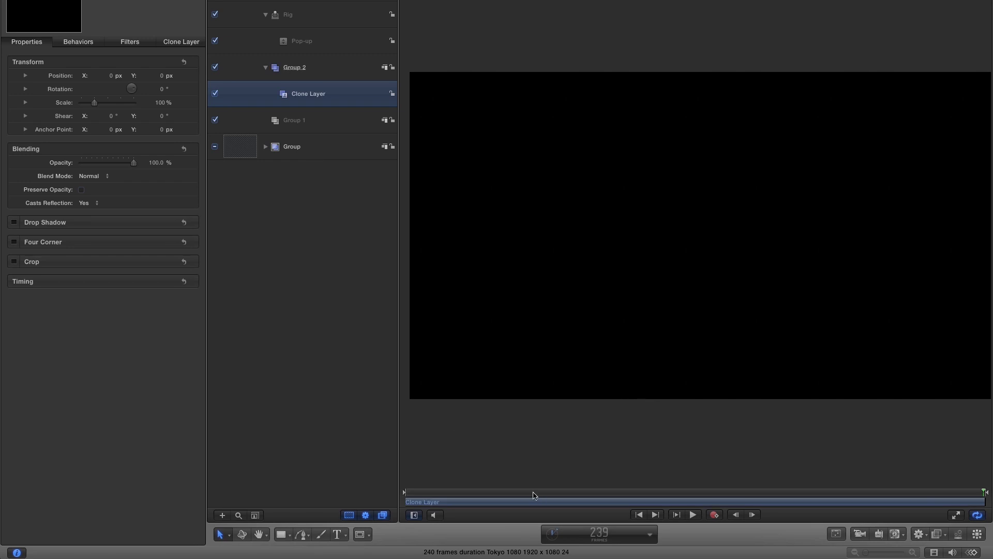
{"action": "key", "text": "space"}
Add the Clone Layer's Source parameter to the rig's Pop-up widget.
{"action": "left_click", "coordinate": [186, 63]}
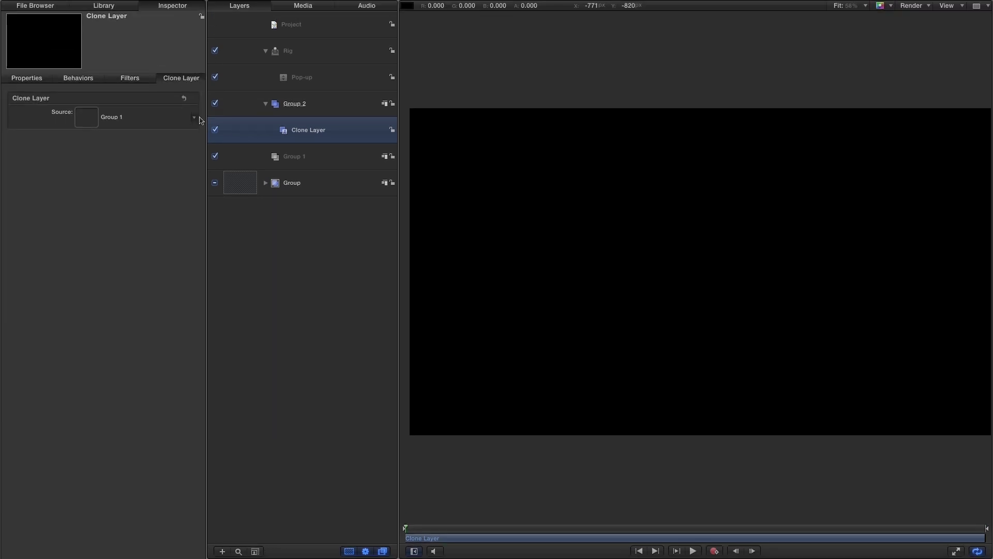
{"action": "right_click", "coordinate": [194, 118]}
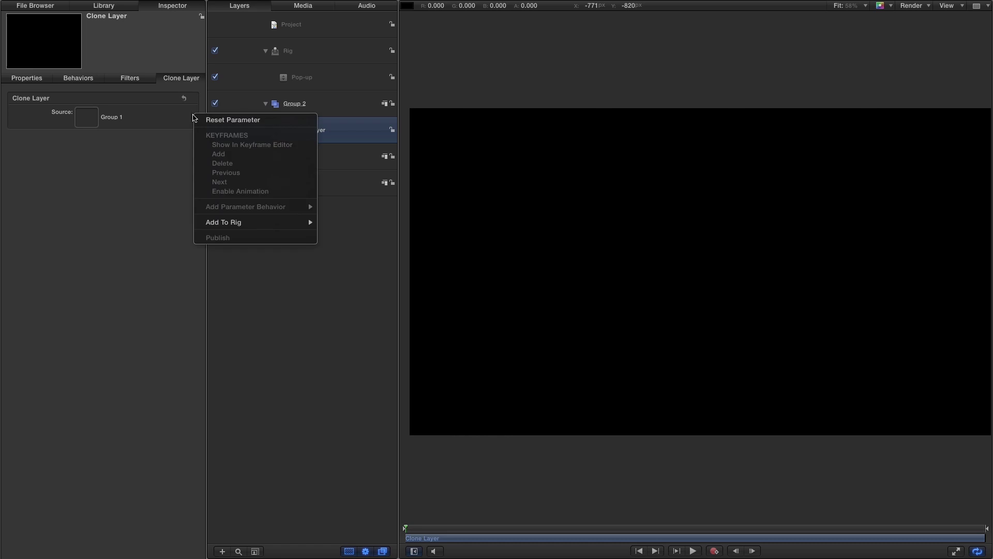
{"action": "mouse_move", "coordinate": [227, 222]}
{"action": "mouse_move", "coordinate": [332, 232]}
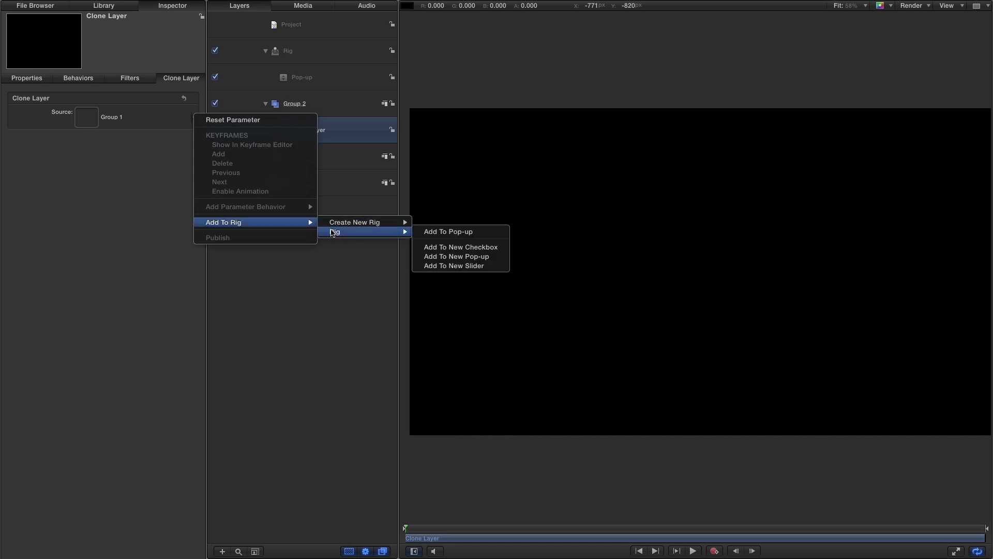
{"action": "left_click", "coordinate": [441, 232]}
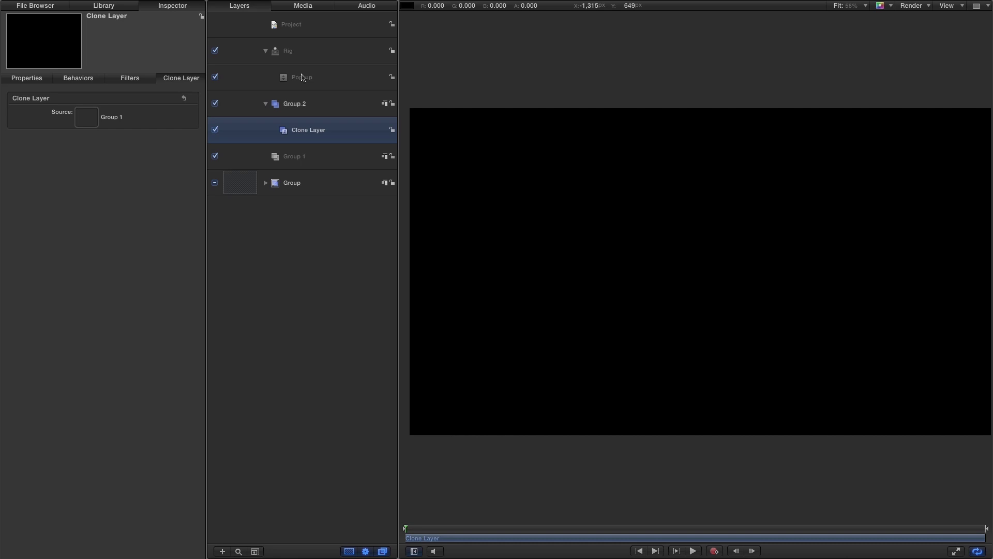
Select the Pop-up widget, collapse Group 2 and expand Group to list its source layers.
{"action": "left_click", "coordinate": [303, 77]}
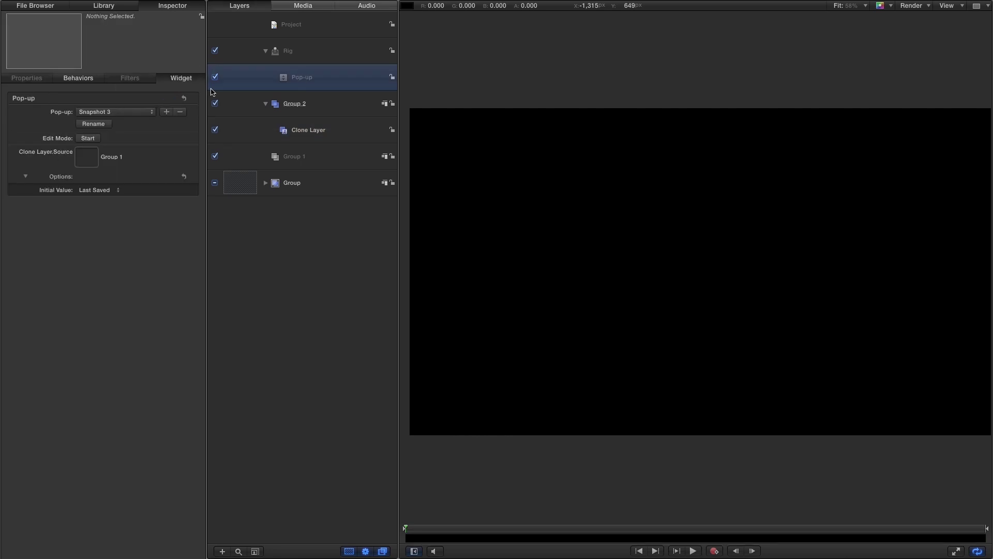
{"action": "left_click", "coordinate": [265, 103]}
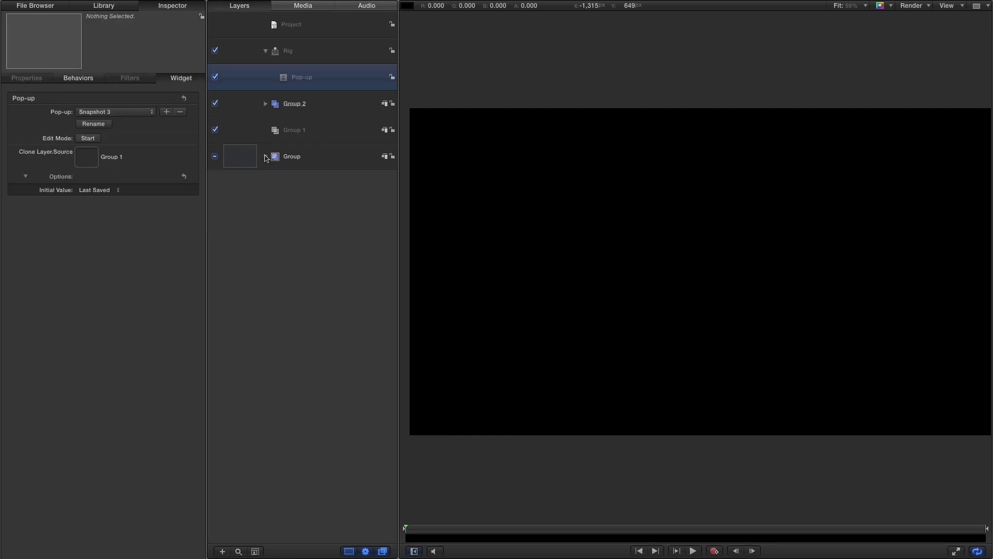
{"action": "left_click", "coordinate": [265, 157]}
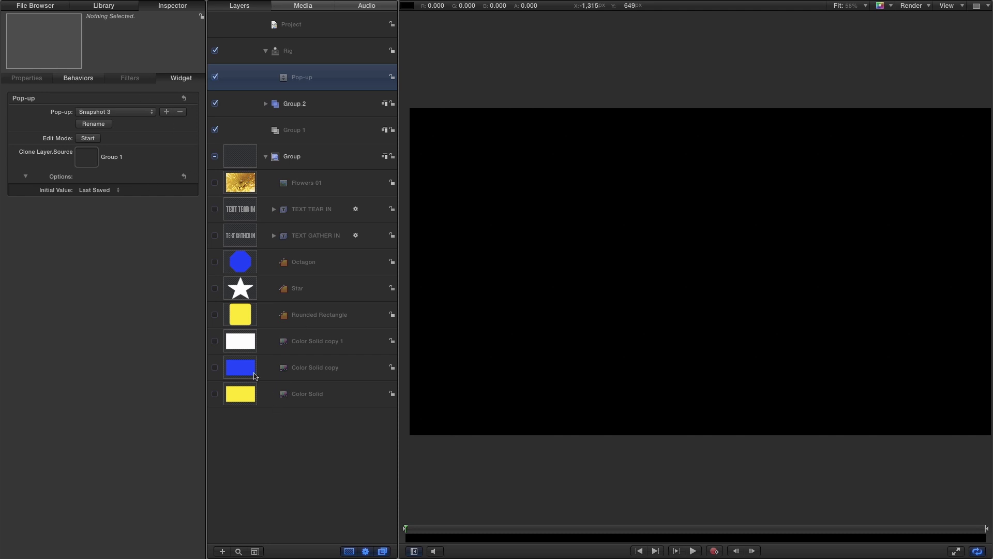
Set the white Color Solid copy 1 as the clone's Source on the current snapshot.
{"action": "mouse_move", "coordinate": [244, 342]}
{"action": "left_mouse_down"}
{"action": "mouse_move", "coordinate": [161, 271]}
{"action": "mouse_move", "coordinate": [86, 157]}
{"action": "left_mouse_up"}
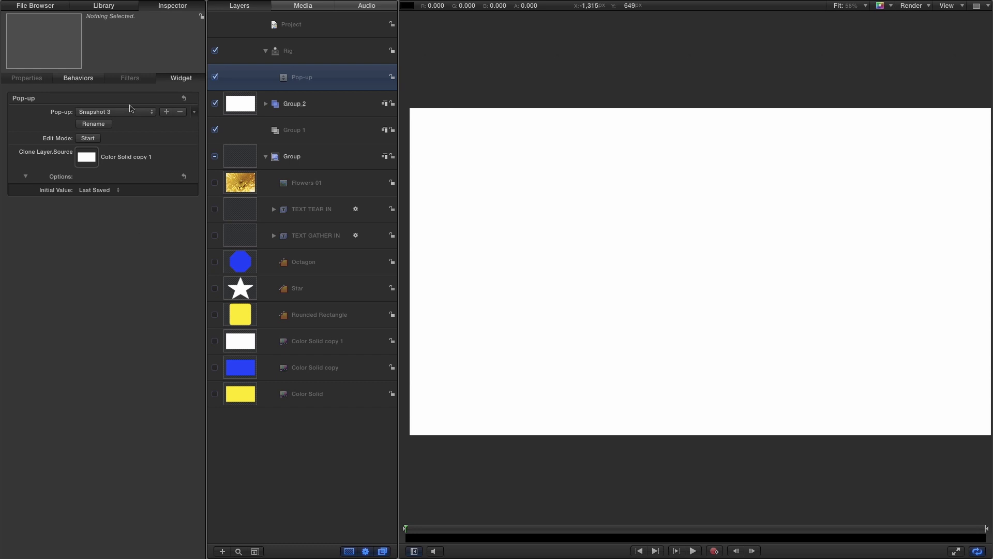
{"action": "left_click", "coordinate": [124, 112]}
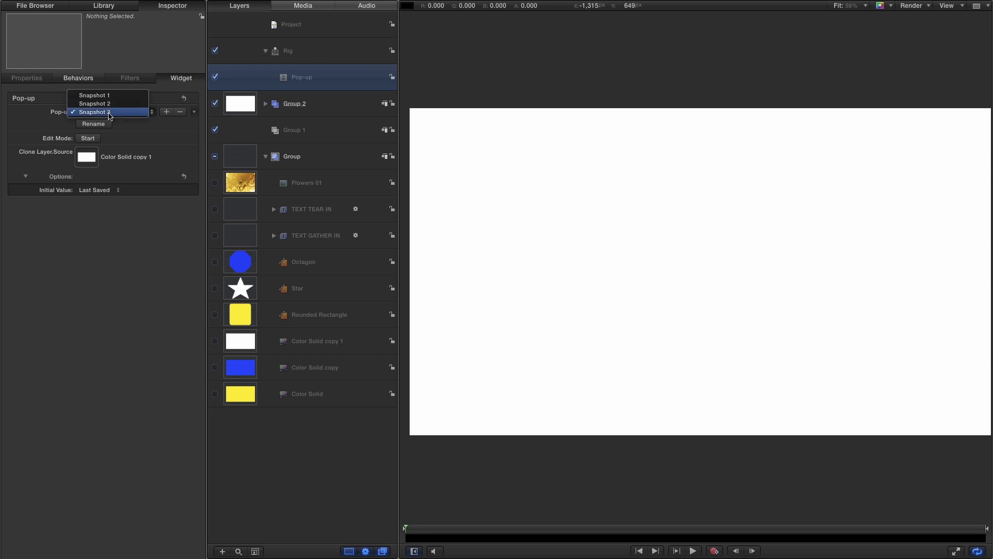
{"action": "left_click", "coordinate": [98, 103]}
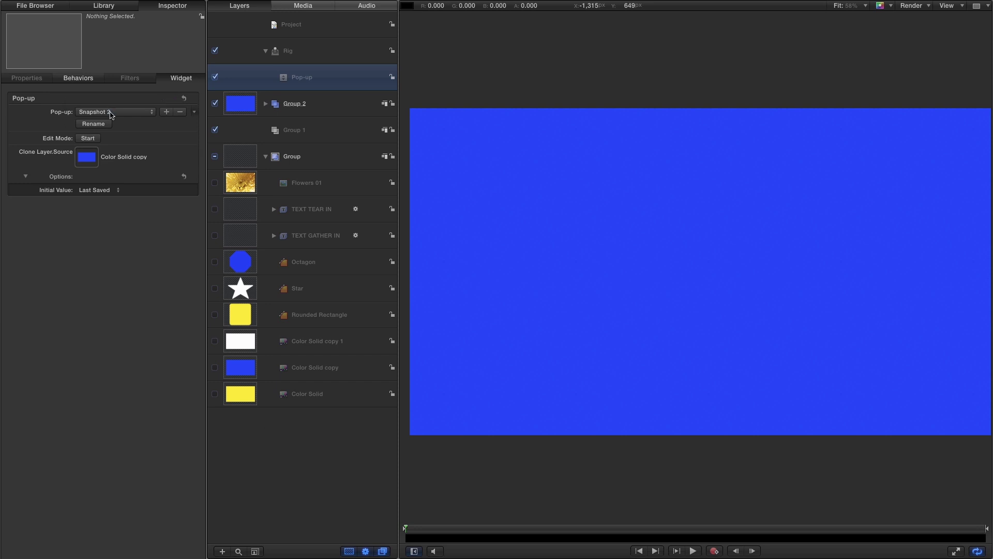
{"action": "left_click", "coordinate": [110, 110]}
{"action": "left_click", "coordinate": [108, 104]}
Set the yellow Color Solid as Snapshot 1's clone Source, then review Snapshots 2 and 3.
{"action": "left_click_drag", "start_coordinate": [240, 396], "coordinate": [80, 155]}
{"action": "left_click", "coordinate": [104, 112]}
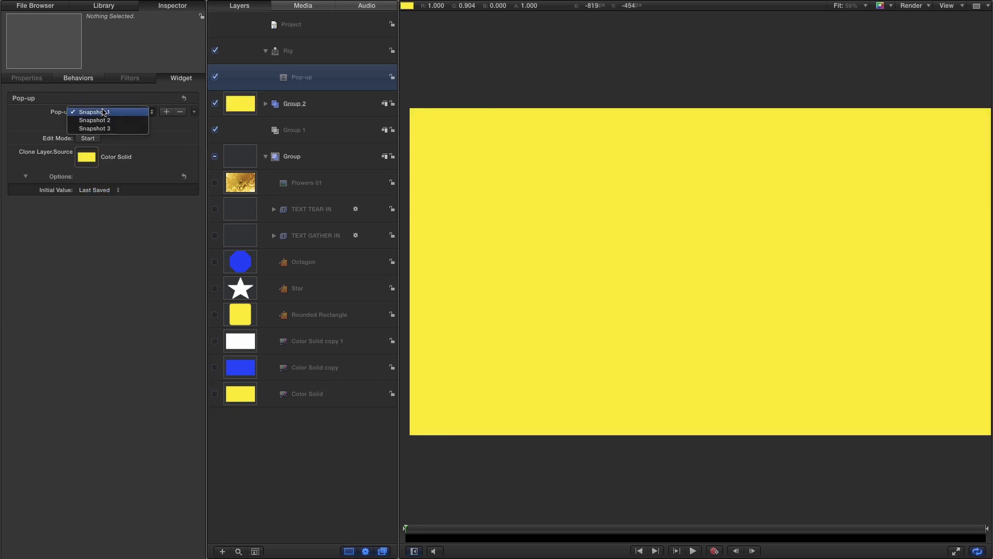
{"action": "left_click", "coordinate": [104, 120]}
{"action": "left_click", "coordinate": [112, 112]}
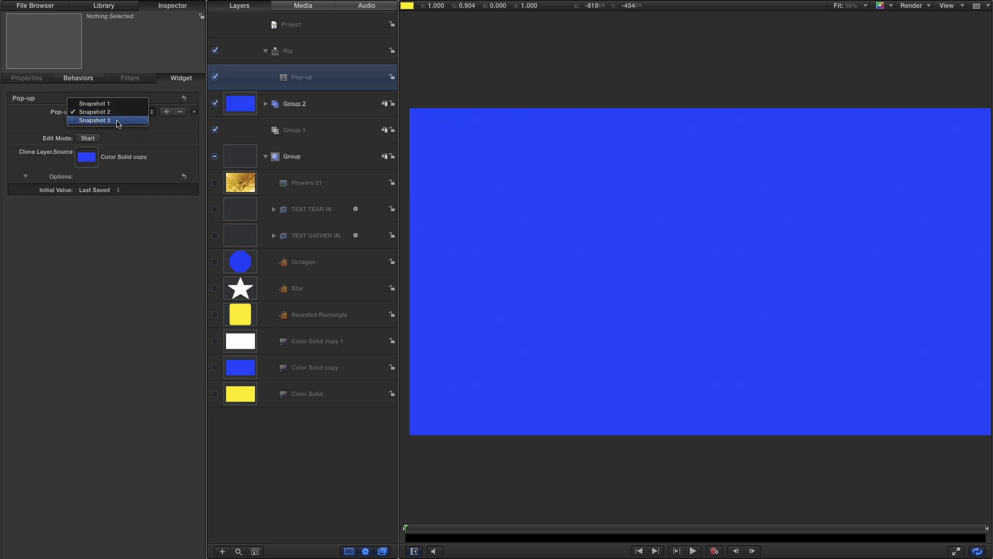
{"action": "left_click", "coordinate": [104, 112]}
{"action": "key", "text": "Down"}
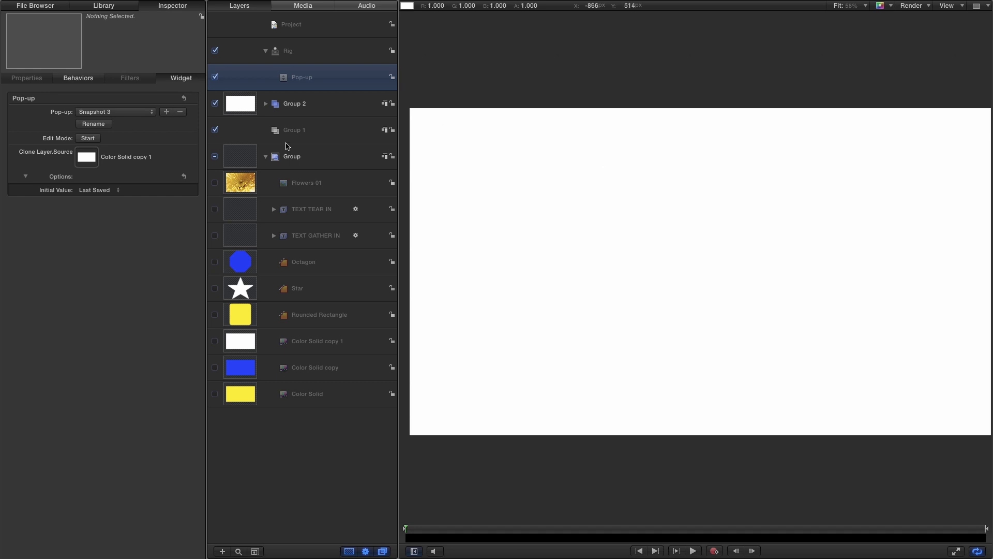
Hide Group 2 and turn on the blue Octagon, white Star and yellow Rounded Rectangle layers.
{"action": "left_click", "coordinate": [216, 104]}
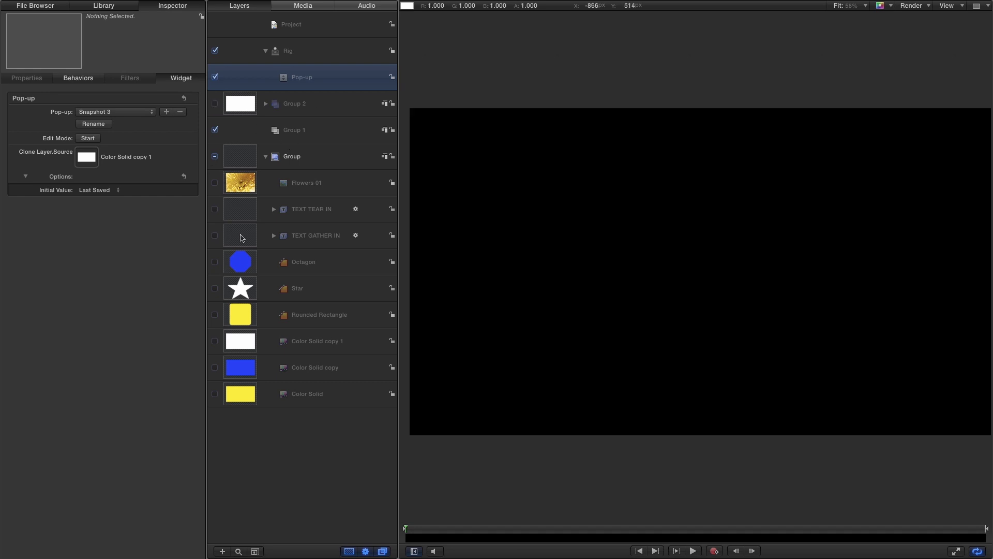
{"action": "left_click", "coordinate": [214, 262]}
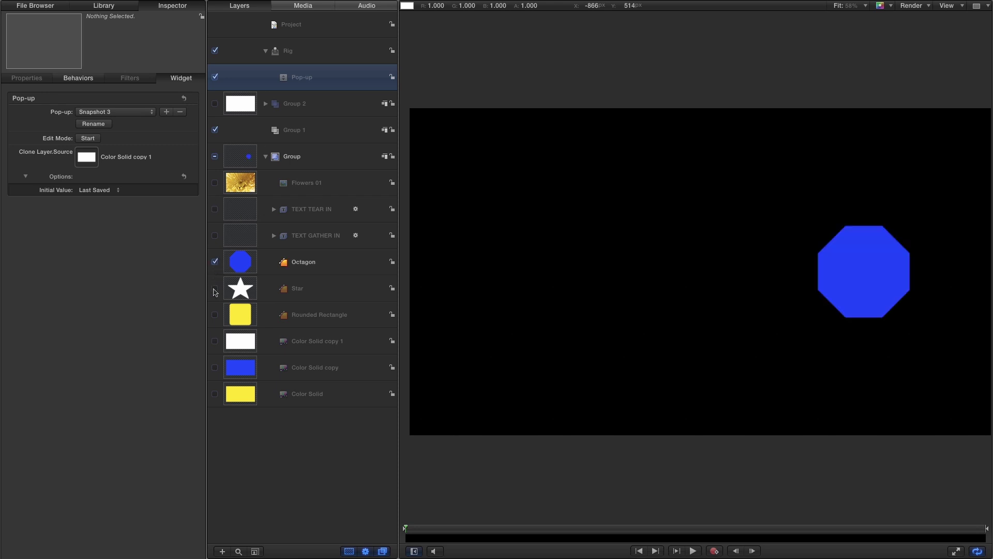
{"action": "left_click", "coordinate": [214, 288]}
{"action": "left_click", "coordinate": [215, 314]}
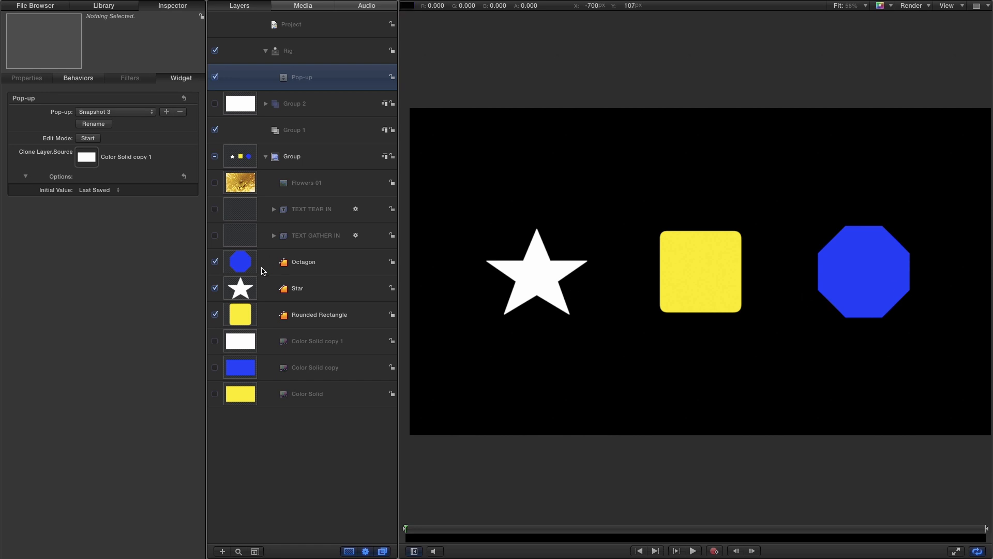
On Snapshot 1, hide Group, show Group 2, and make the Star the clone's Source.
{"action": "left_click", "coordinate": [146, 111]}
{"action": "left_click", "coordinate": [202, 197]}
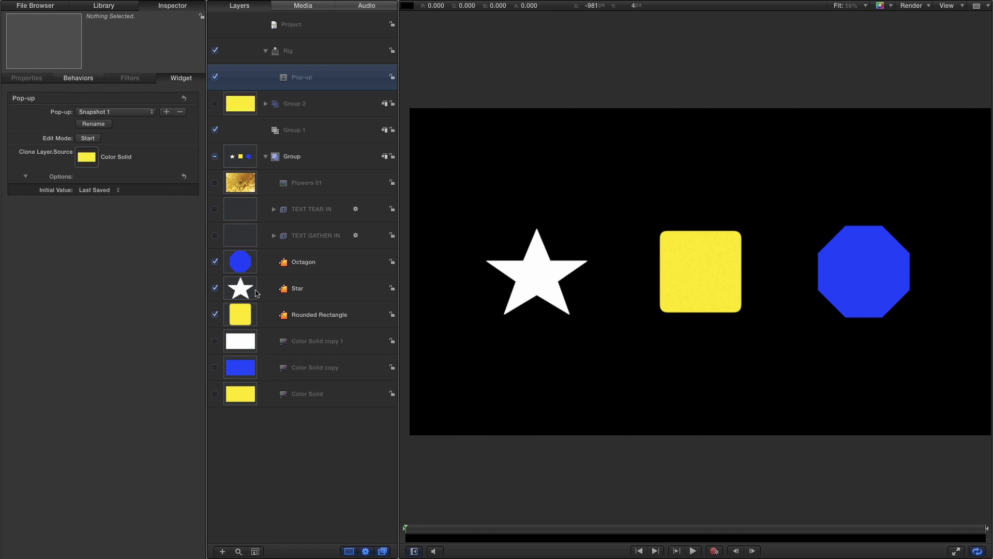
{"action": "left_click", "coordinate": [215, 156]}
{"action": "left_click", "coordinate": [215, 104]}
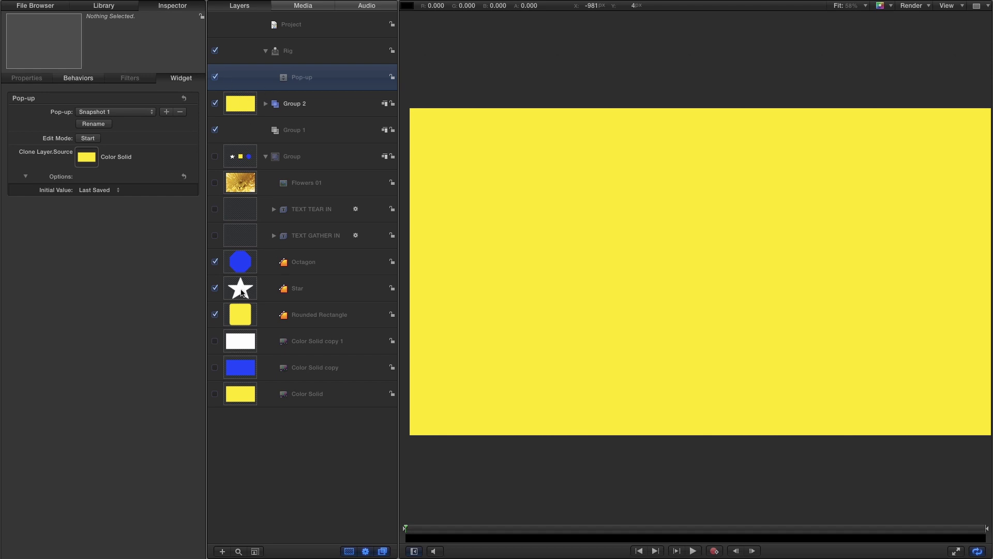
{"action": "mouse_move", "coordinate": [242, 291]}
{"action": "left_mouse_down"}
{"action": "mouse_move", "coordinate": [127, 152]}
{"action": "mouse_move", "coordinate": [87, 157]}
{"action": "left_mouse_up"}
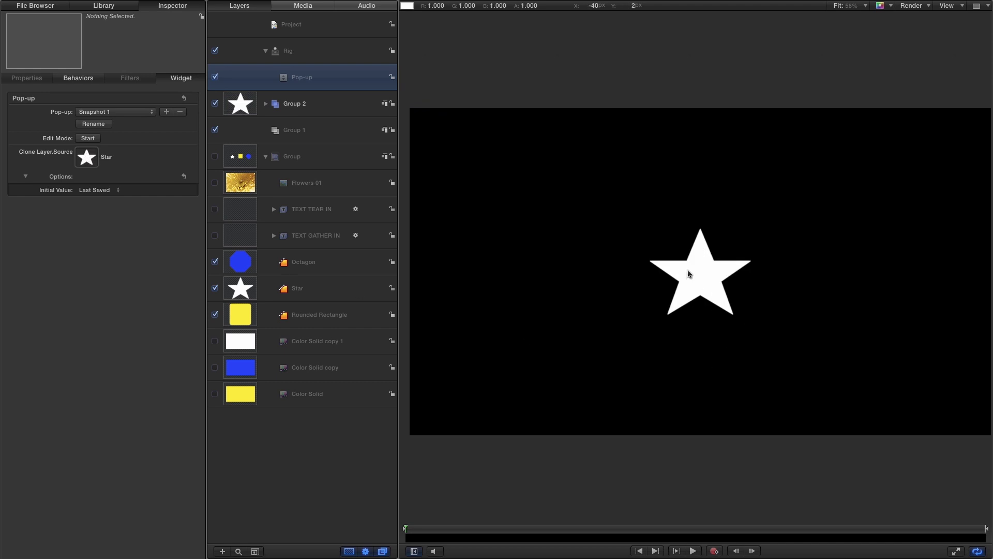
Make the Rounded Rectangle Snapshot 2's clone Source and the Octagon Snapshot 3's.
{"action": "left_click", "coordinate": [147, 112]}
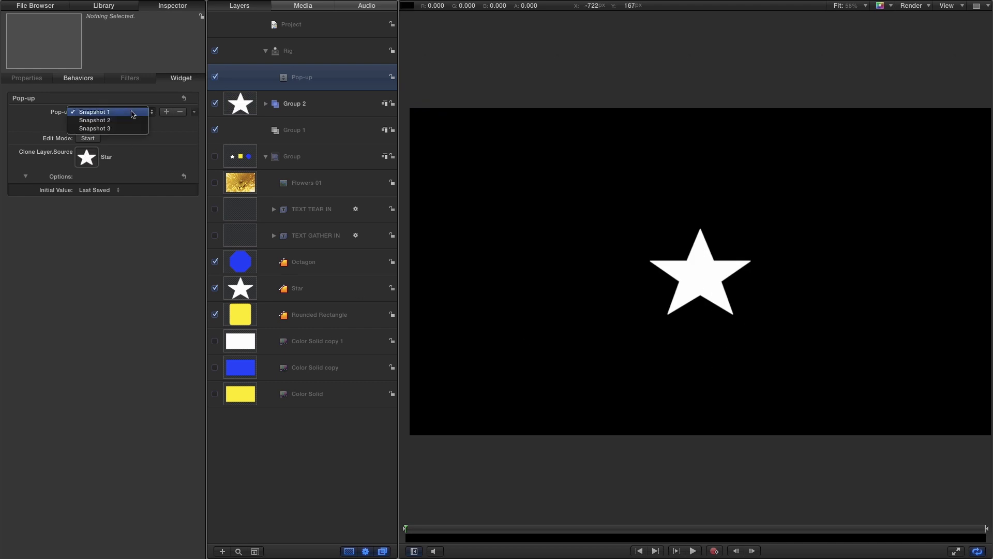
{"action": "left_click", "coordinate": [129, 122]}
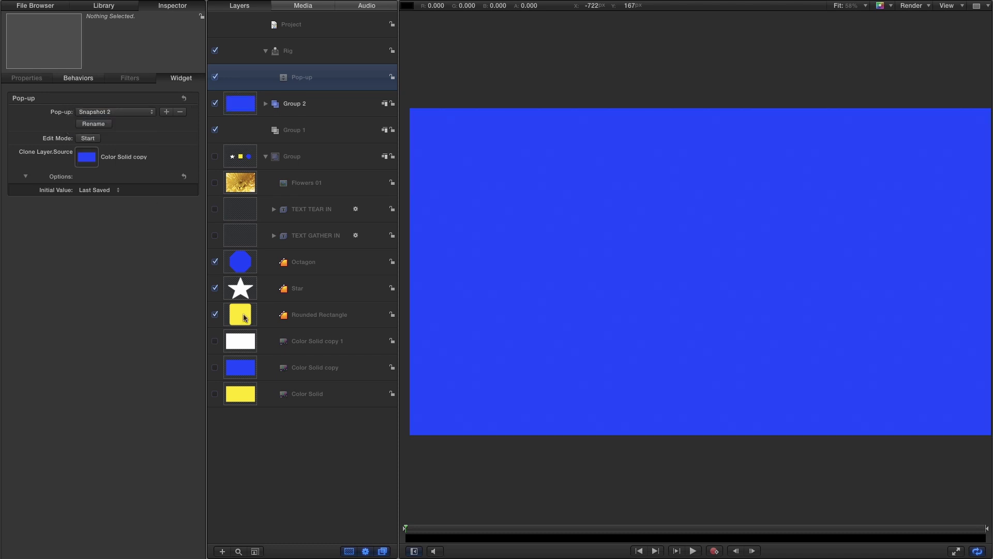
{"action": "left_click_drag", "start_coordinate": [79, 158], "coordinate": [79, 158]}
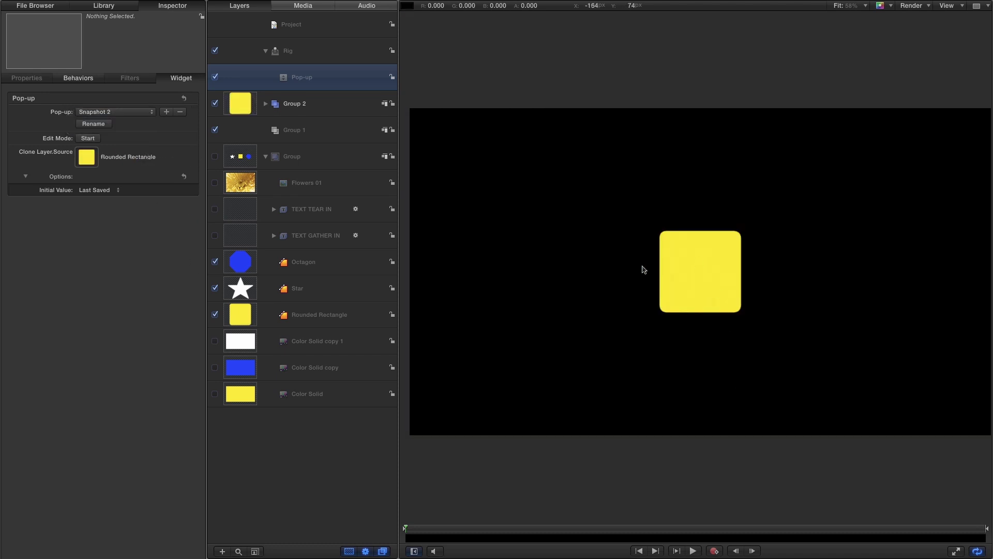
{"action": "left_click", "coordinate": [121, 112]}
{"action": "left_click", "coordinate": [120, 121]}
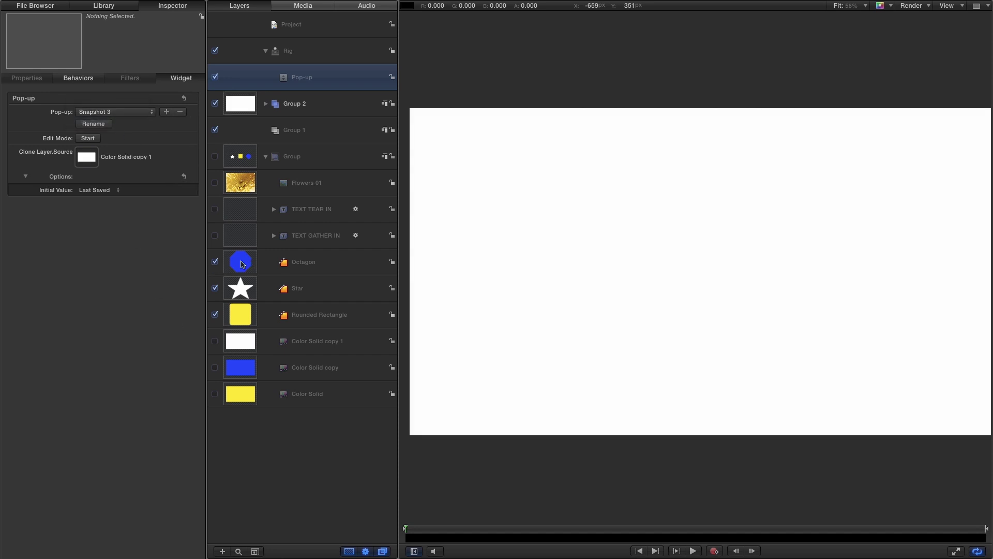
{"action": "mouse_move", "coordinate": [243, 265]}
{"action": "left_mouse_down"}
{"action": "mouse_move", "coordinate": [175, 178]}
{"action": "mouse_move", "coordinate": [129, 157]}
{"action": "mouse_move", "coordinate": [86, 157]}
{"action": "left_mouse_up"}
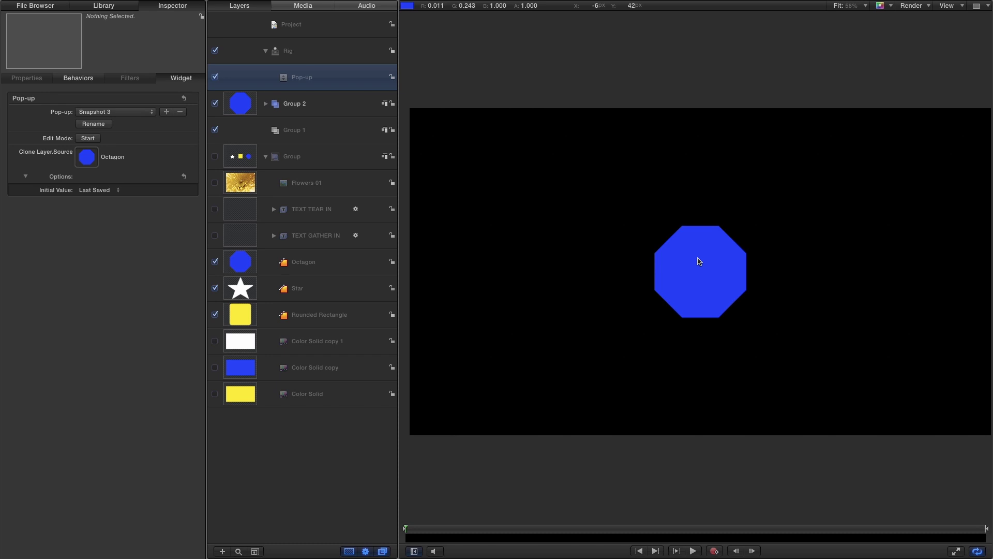
Expand Group 2, select its Clone Layer and view its transform properties.
{"action": "left_click", "coordinate": [265, 104]}
{"action": "left_click", "coordinate": [246, 130]}
{"action": "left_click", "coordinate": [29, 78]}
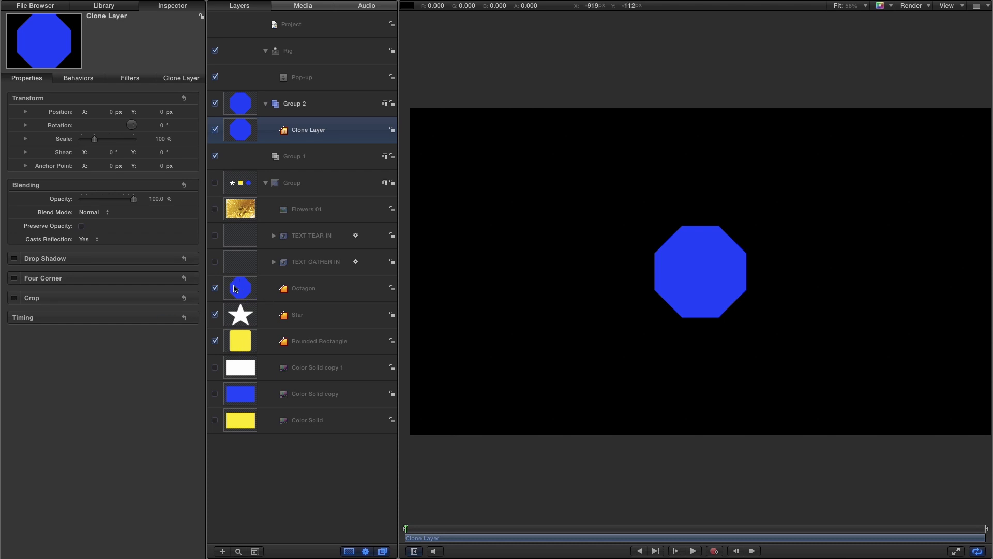
Put the Octagon inside its own Group 3 and make Group 3 the clone layer's Source.
{"action": "left_click", "coordinate": [235, 288]}
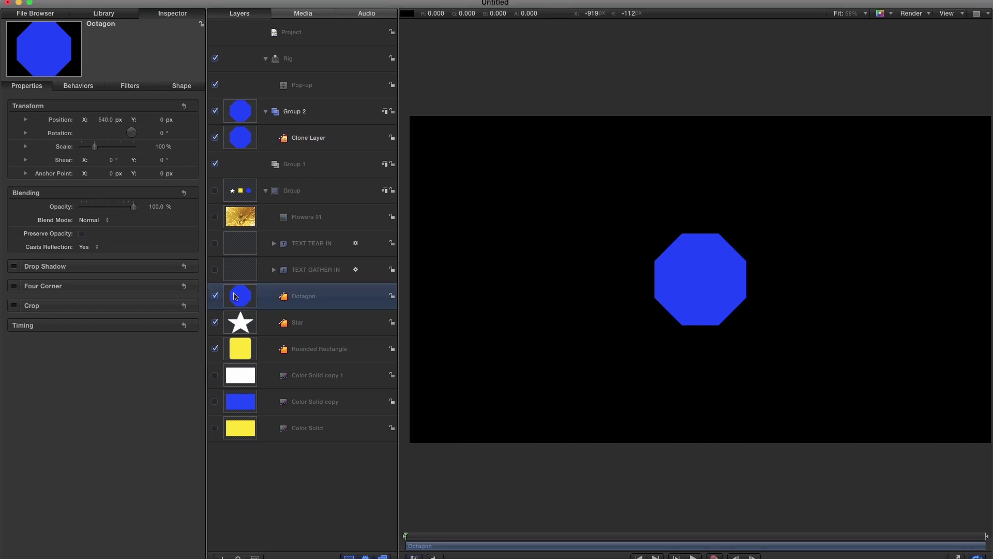
{"action": "left_click", "coordinate": [150, 6]}
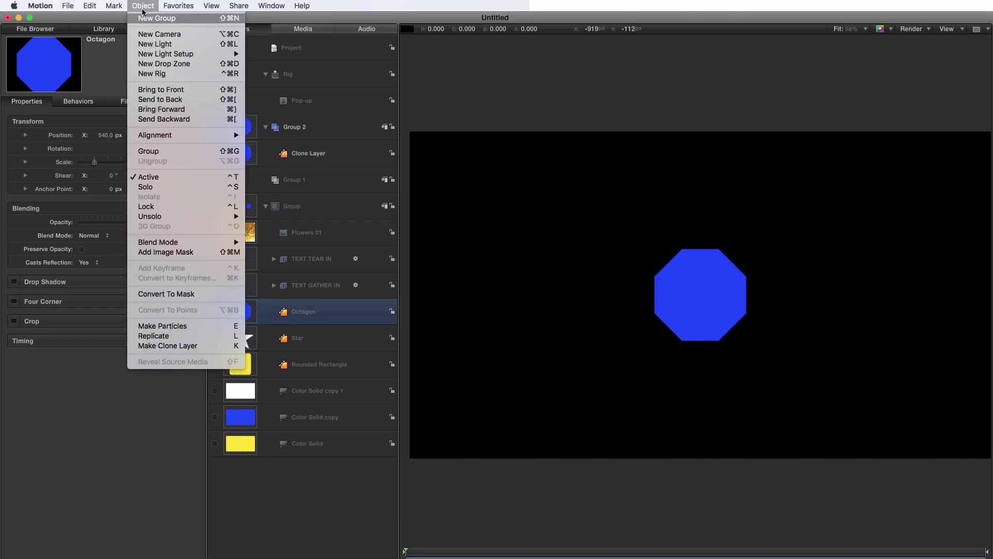
{"action": "left_click", "coordinate": [421, 484]}
{"action": "key", "text": "super+shift+g"}
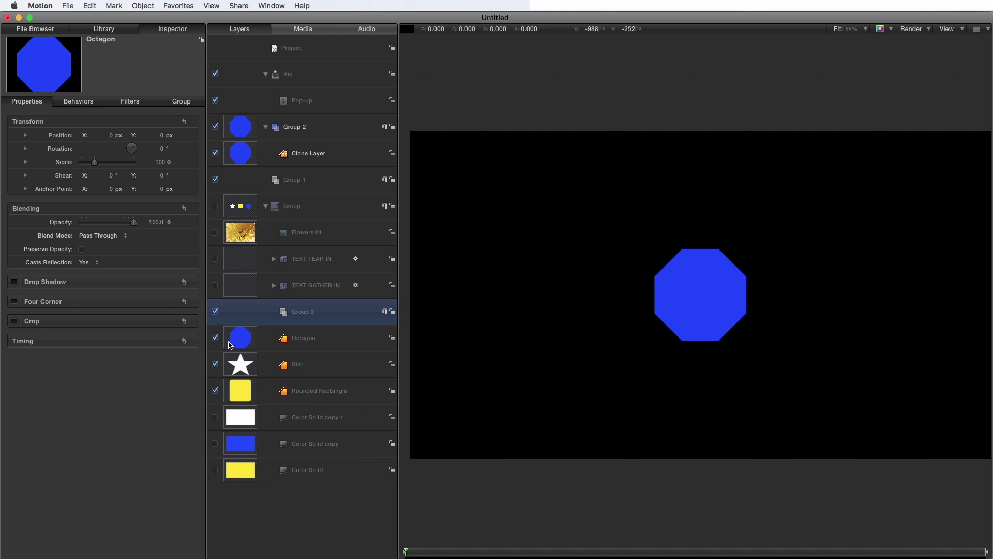
{"action": "left_click_drag", "start_coordinate": [231, 344], "coordinate": [303, 315]}
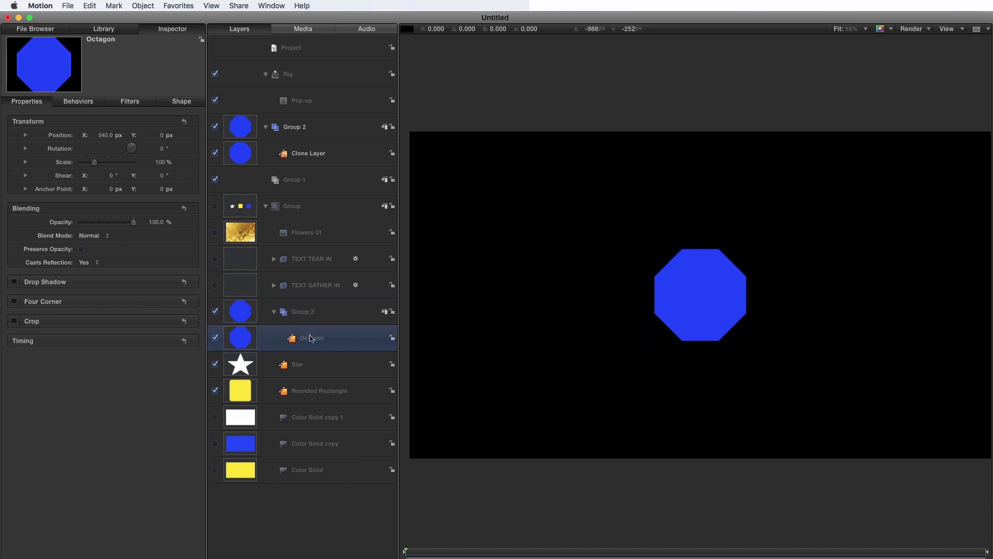
{"action": "left_click", "coordinate": [302, 101]}
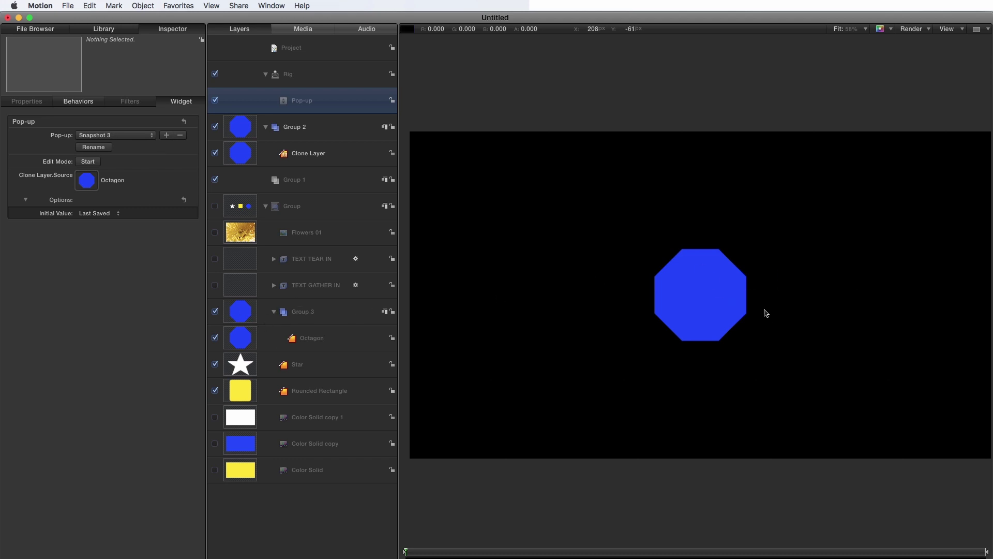
{"action": "mouse_move", "coordinate": [243, 315]}
{"action": "left_mouse_down"}
{"action": "mouse_move", "coordinate": [217, 214]}
{"action": "mouse_move", "coordinate": [123, 172]}
{"action": "mouse_move", "coordinate": [81, 179]}
{"action": "left_mouse_up"}
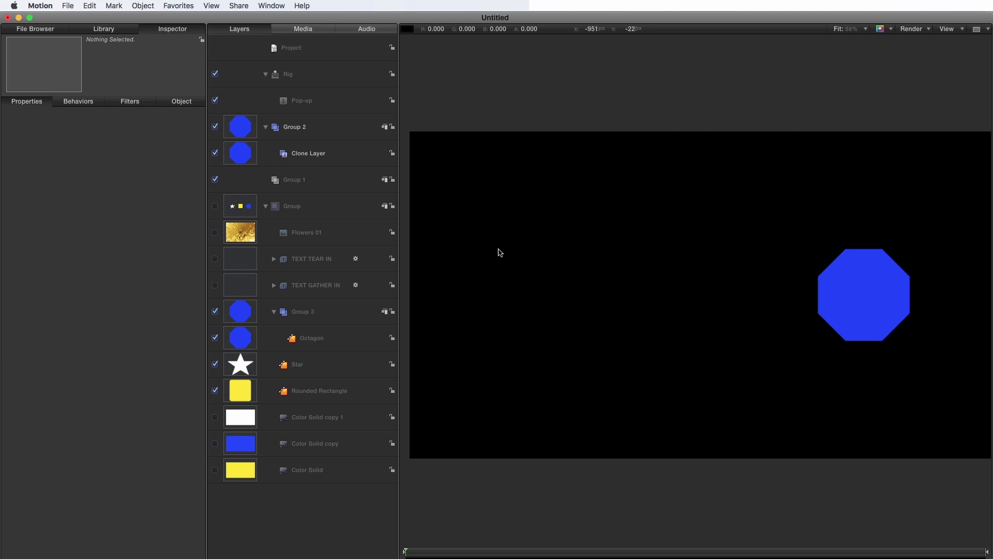
Wrap the Star layer in its own new group.
{"action": "left_click", "coordinate": [238, 366]}
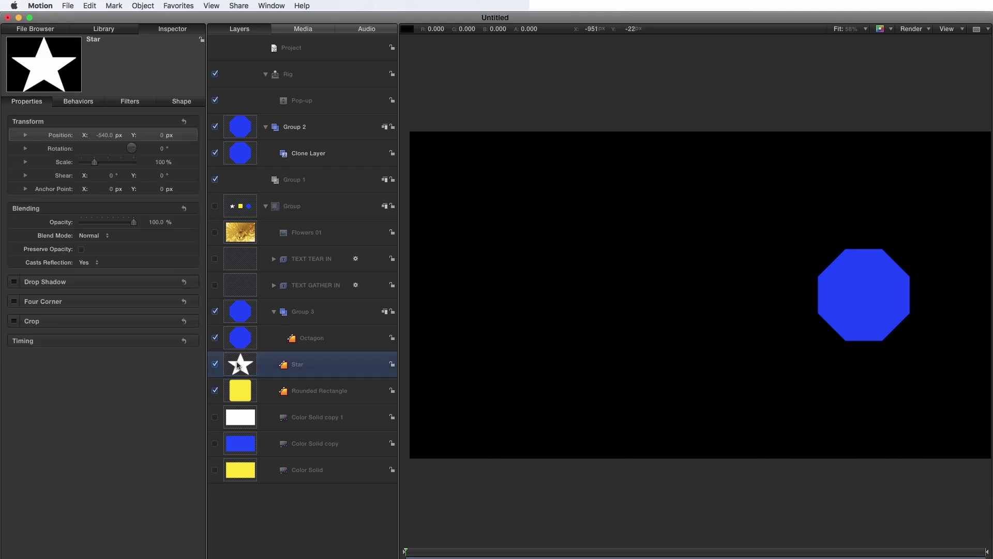
{"action": "right_click", "coordinate": [238, 365]}
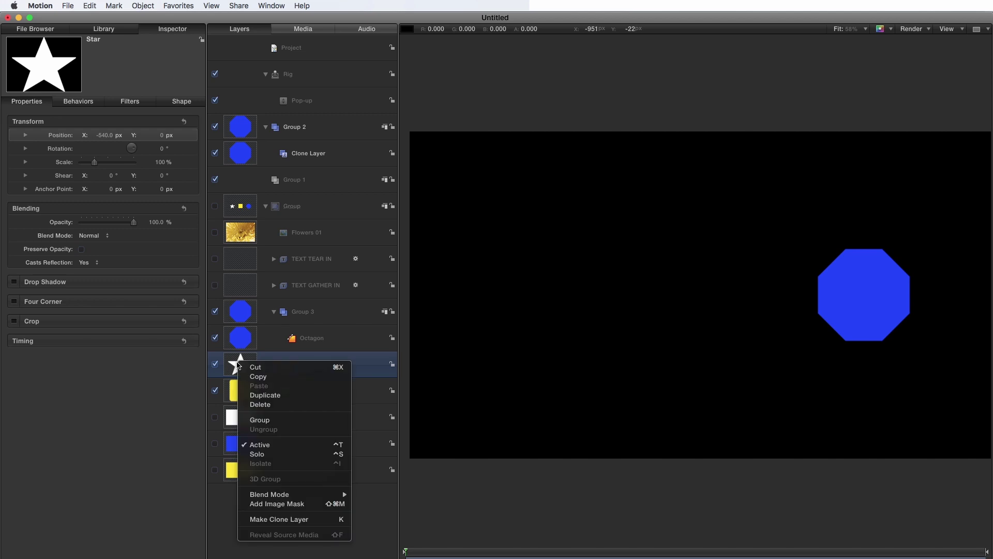
{"action": "left_click", "coordinate": [267, 423]}
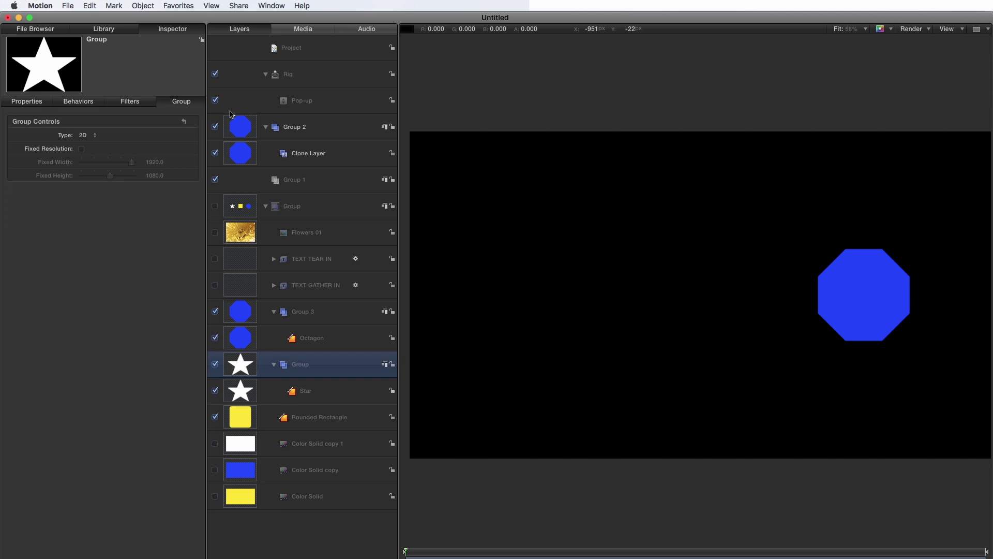
Make the Star's new group the Clone Layer's Source and show that group's properties.
{"action": "left_click", "coordinate": [299, 100]}
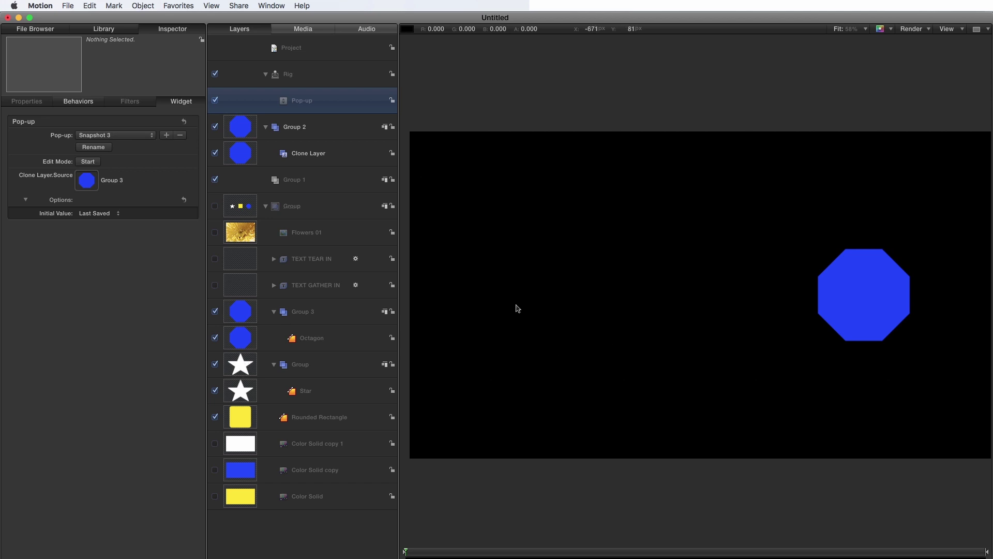
{"action": "mouse_move", "coordinate": [241, 366]}
{"action": "left_mouse_down"}
{"action": "mouse_move", "coordinate": [145, 191]}
{"action": "mouse_move", "coordinate": [86, 182]}
{"action": "left_mouse_up"}
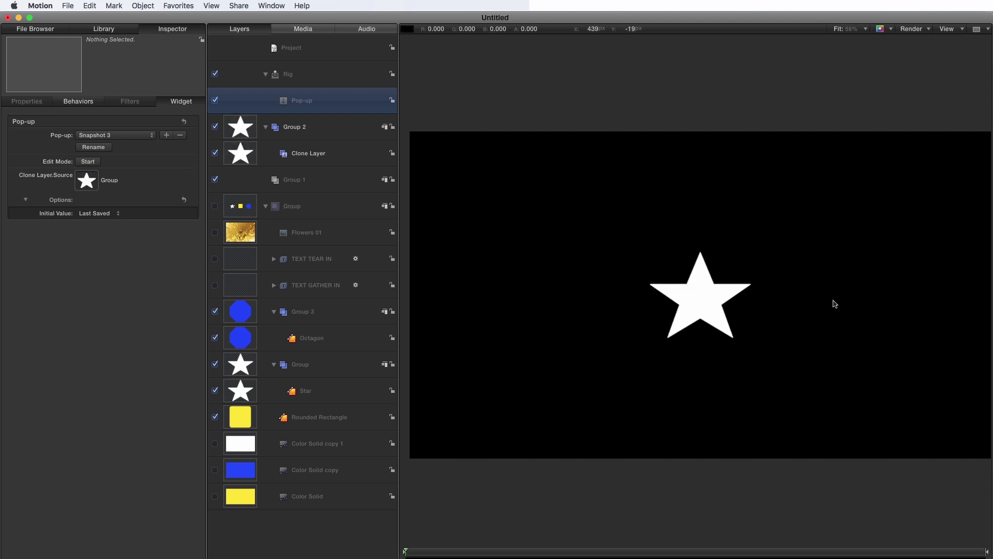
{"action": "left_click", "coordinate": [252, 378]}
{"action": "left_click", "coordinate": [27, 101]}
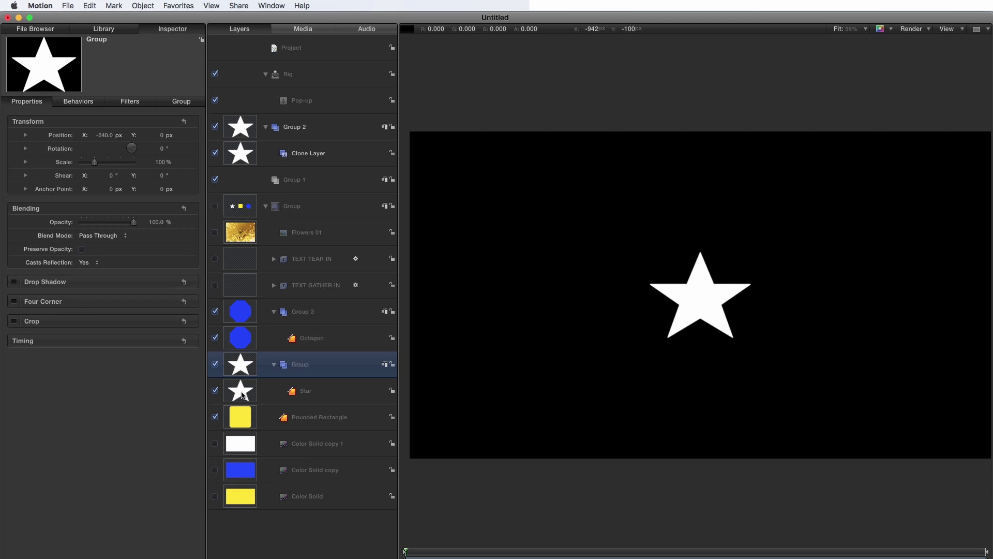
Compare the X position values of the Star, its group (-540 px) and Group 3.
{"action": "left_click", "coordinate": [240, 394]}
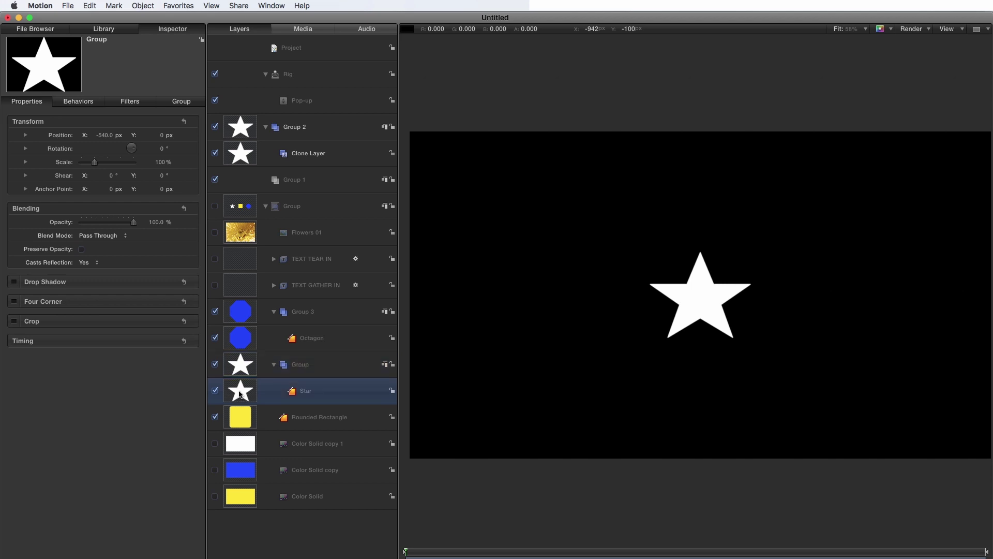
{"action": "left_click", "coordinate": [112, 136]}
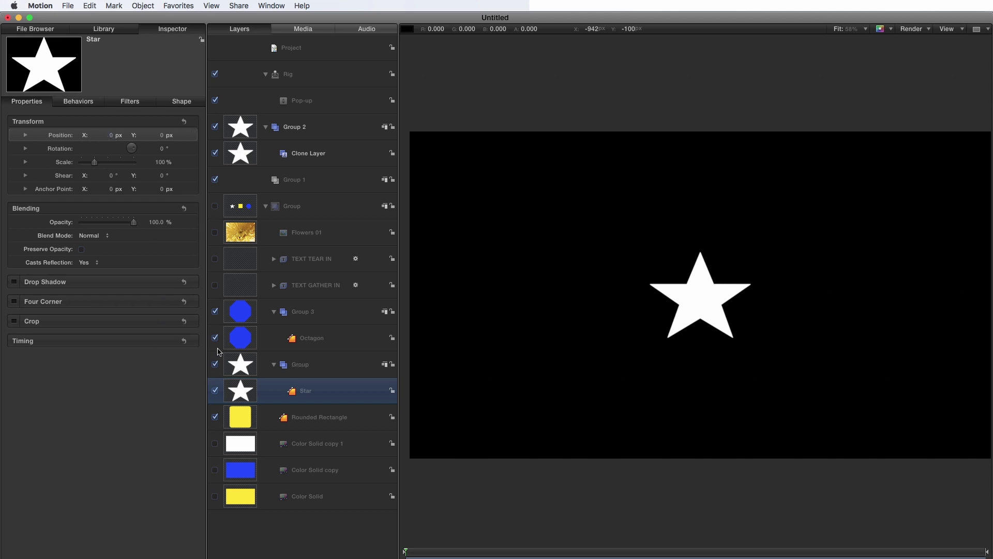
{"action": "left_click", "coordinate": [240, 369]}
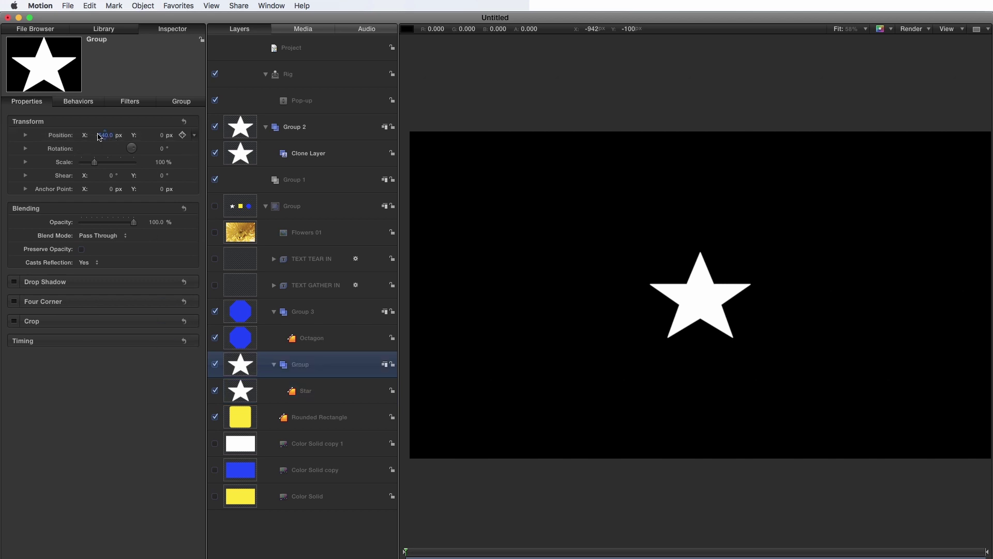
{"action": "left_click", "coordinate": [236, 309]}
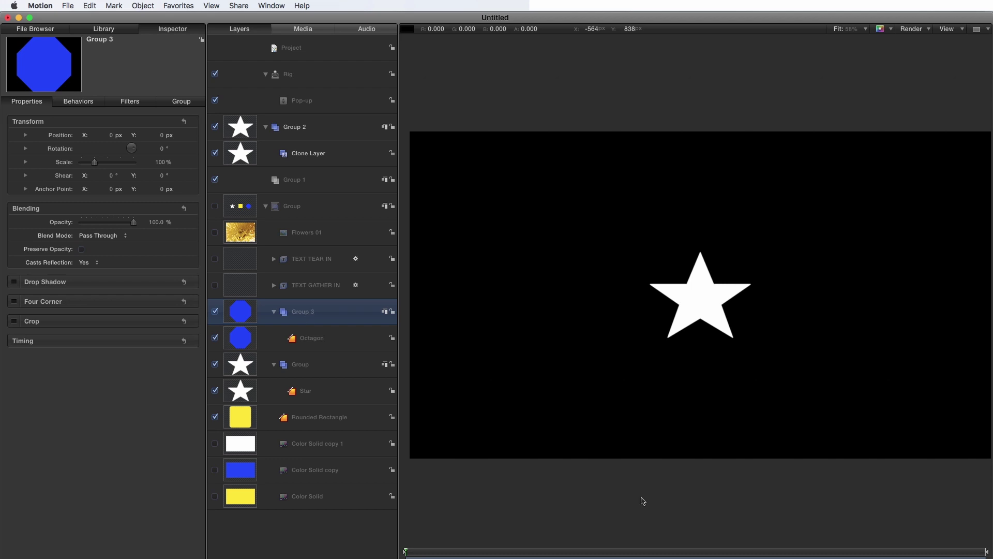
Turn on Group and the Flowers 01 image layer, checking the image in the Library.
{"action": "left_click", "coordinate": [236, 231]}
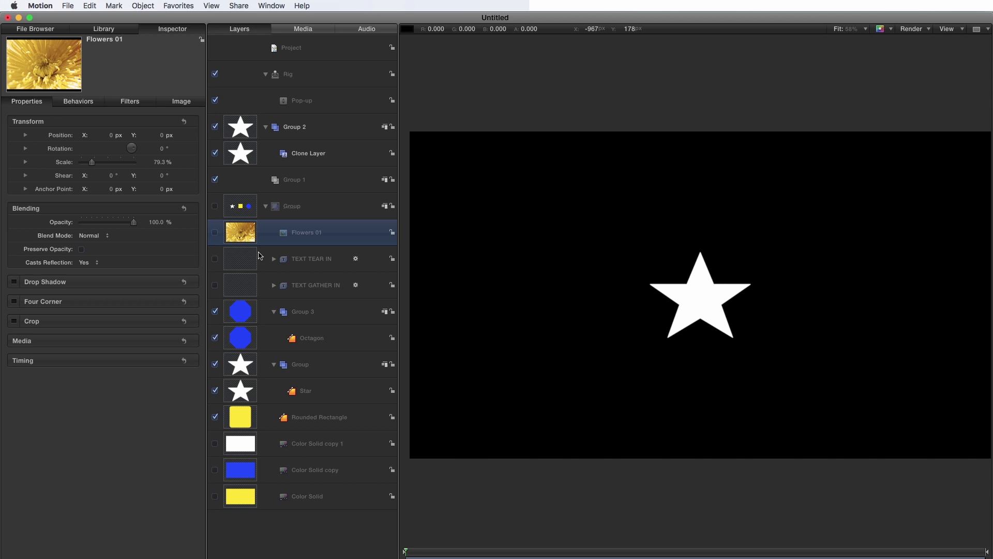
{"action": "left_click", "coordinate": [215, 206]}
{"action": "left_click", "coordinate": [215, 232]}
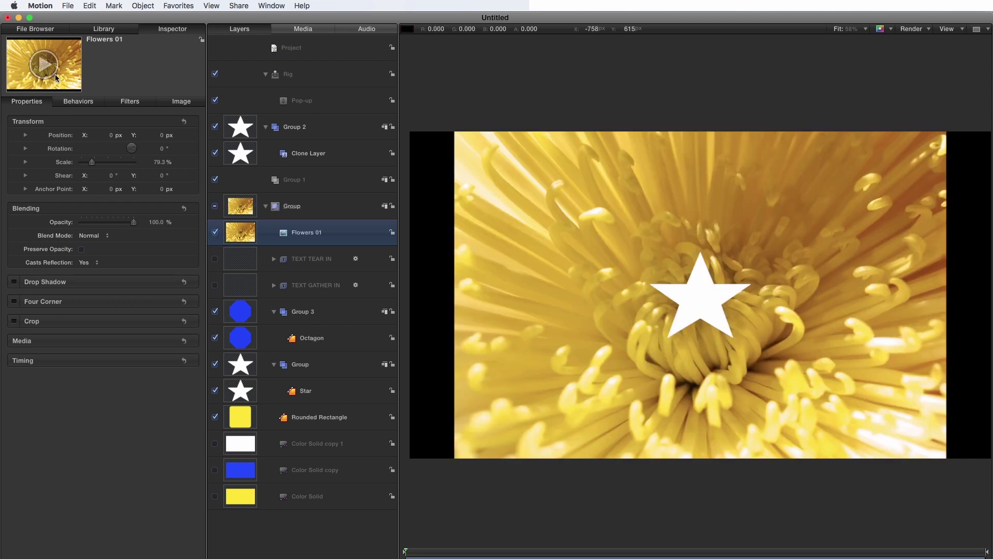
{"action": "left_click", "coordinate": [104, 30]}
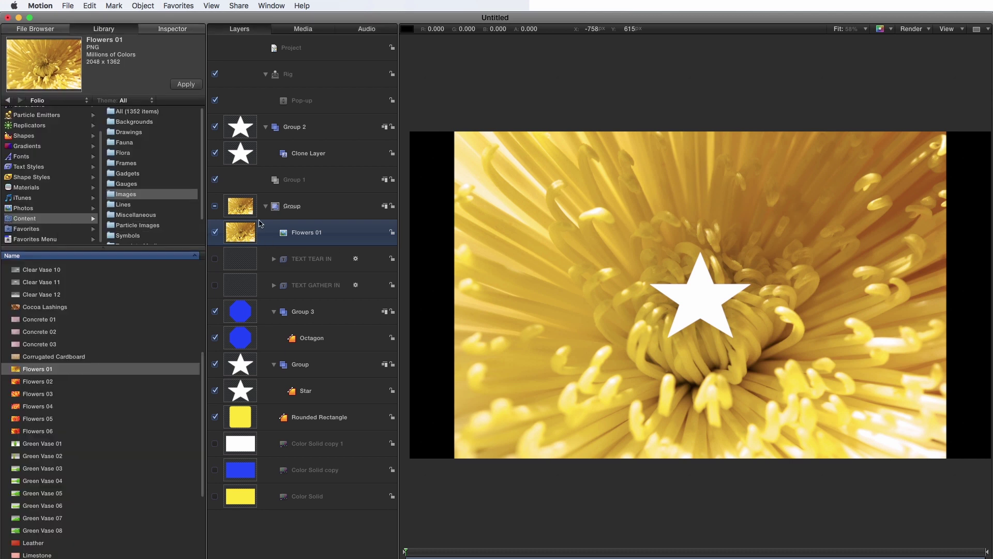
{"action": "left_click", "coordinate": [178, 31]}
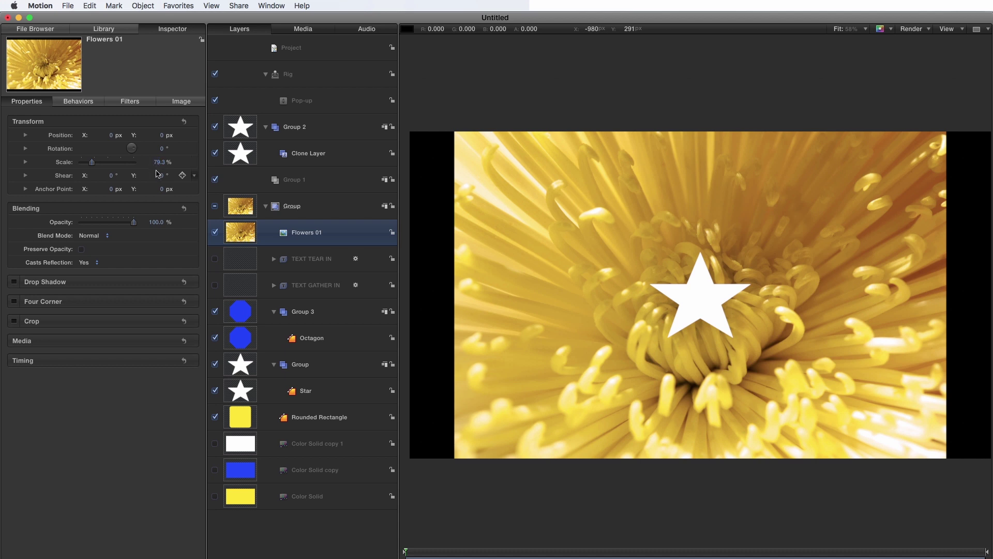
Hide the source Group and make Flowers 01 the Pop-up's Clone Layer source.
{"action": "left_click", "coordinate": [215, 207]}
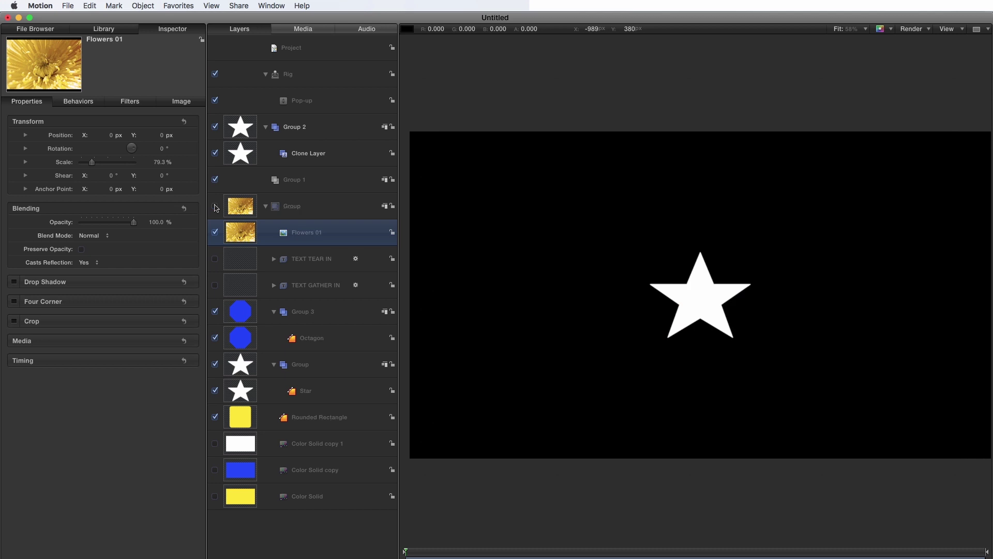
{"action": "left_click", "coordinate": [305, 103]}
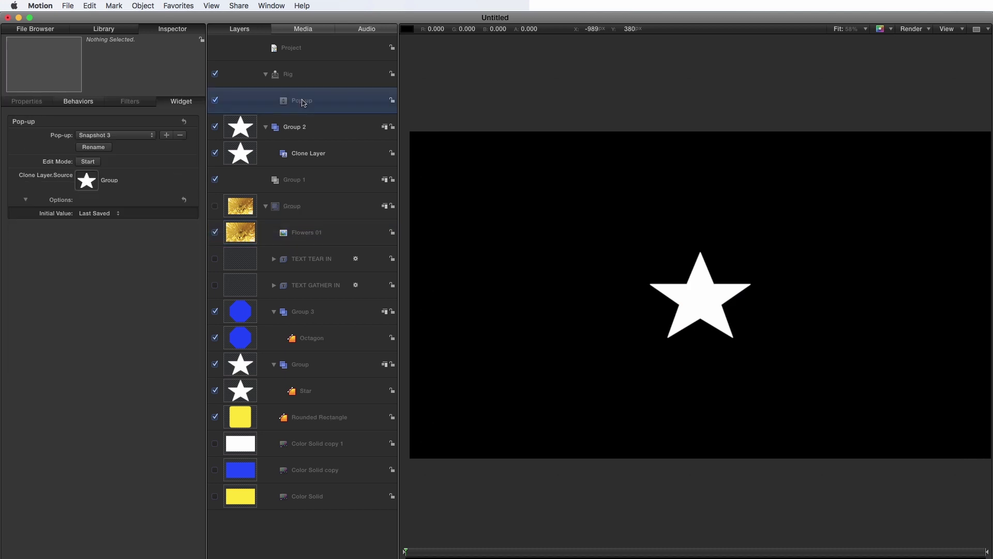
{"action": "left_click_drag", "start_coordinate": [239, 232], "coordinate": [88, 180]}
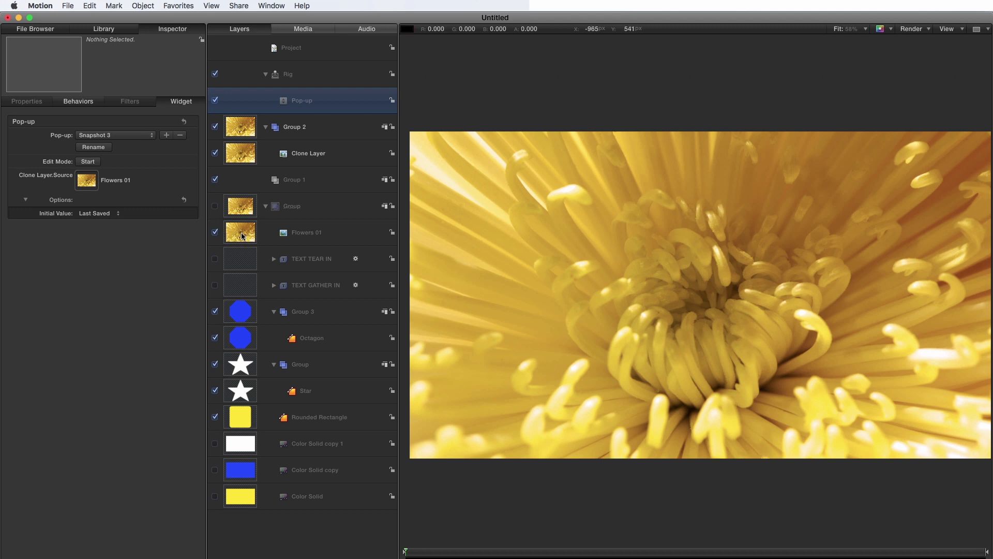
{"action": "left_click", "coordinate": [236, 151]}
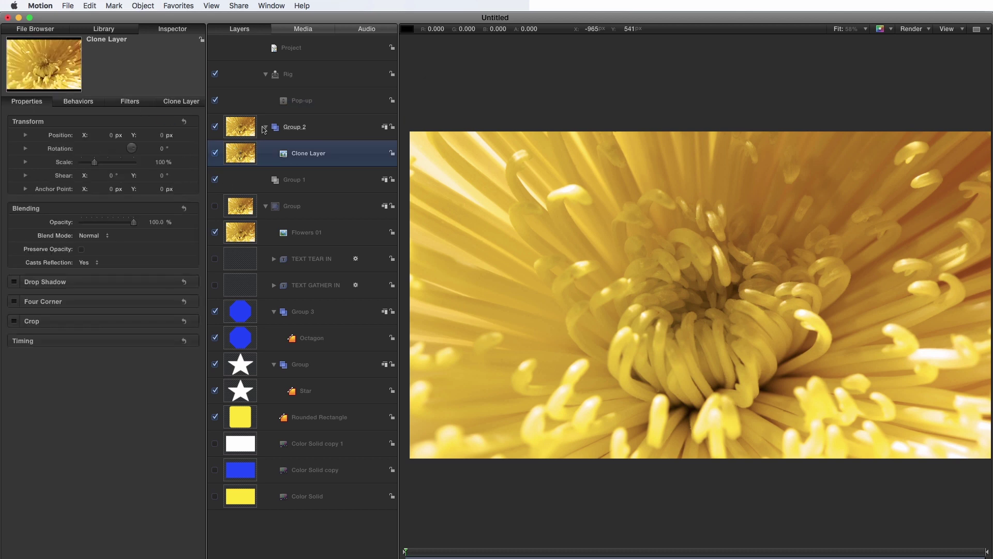
Use the Group holding Flowers 01 as the Clone Layer source to keep its original scale.
{"action": "left_click", "coordinate": [294, 103]}
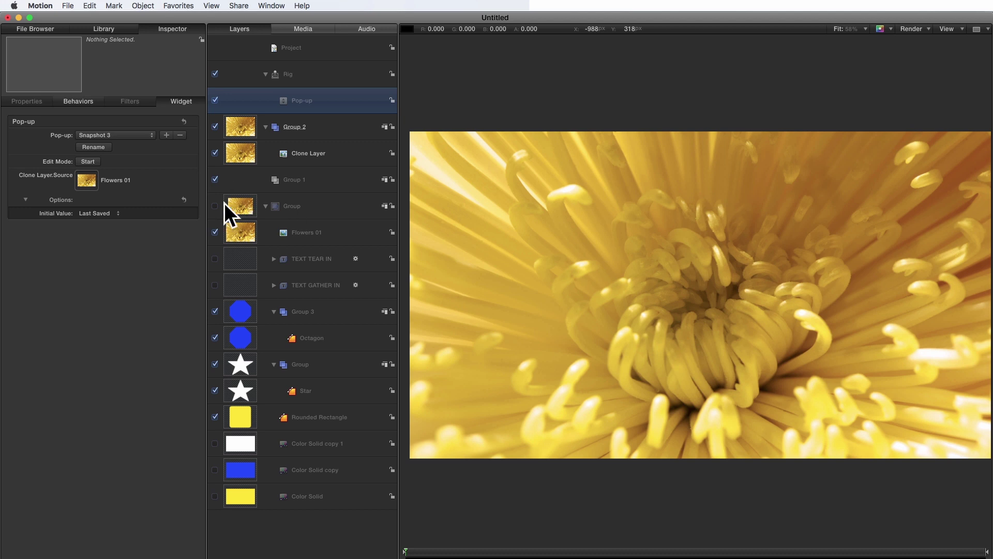
{"action": "mouse_move", "coordinate": [237, 205]}
{"action": "left_mouse_down"}
{"action": "mouse_move", "coordinate": [131, 185]}
{"action": "mouse_move", "coordinate": [349, 215]}
{"action": "mouse_move", "coordinate": [87, 180]}
{"action": "left_mouse_up"}
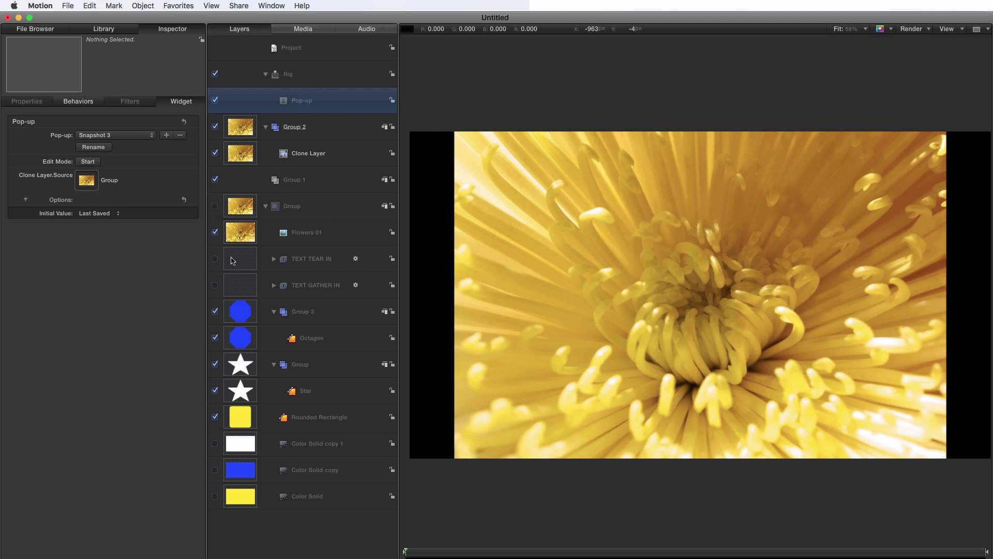
Expand TEXT TEAR IN and TEXT GATHER IN, set TEXT TEAR IN as clone source, and play it.
{"action": "left_click", "coordinate": [273, 259]}
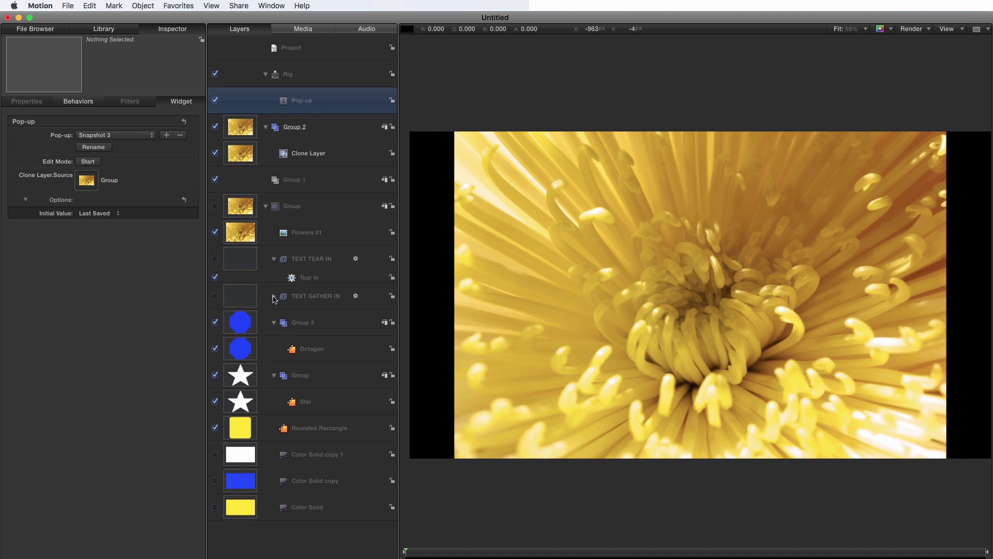
{"action": "left_click", "coordinate": [274, 296]}
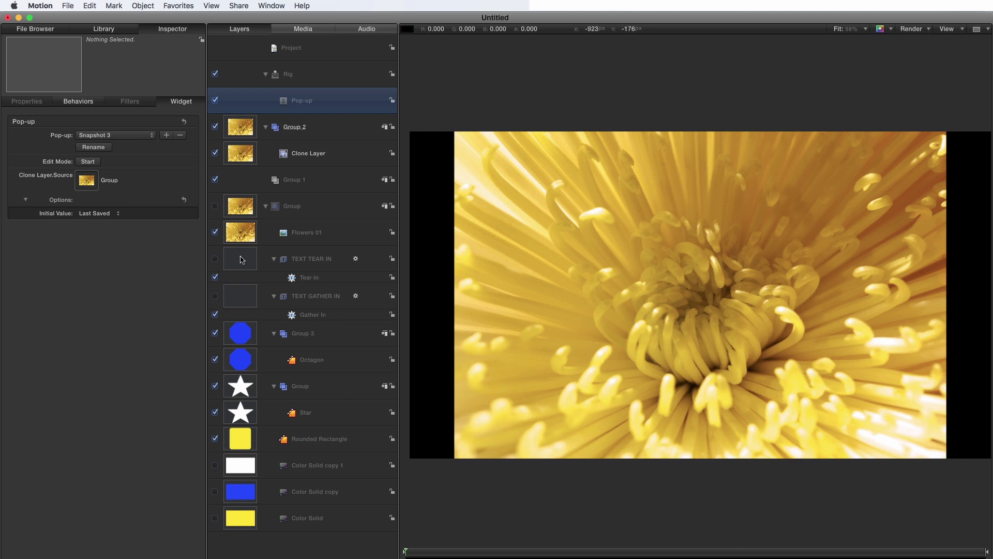
{"action": "left_click_drag", "start_coordinate": [243, 261], "coordinate": [84, 181]}
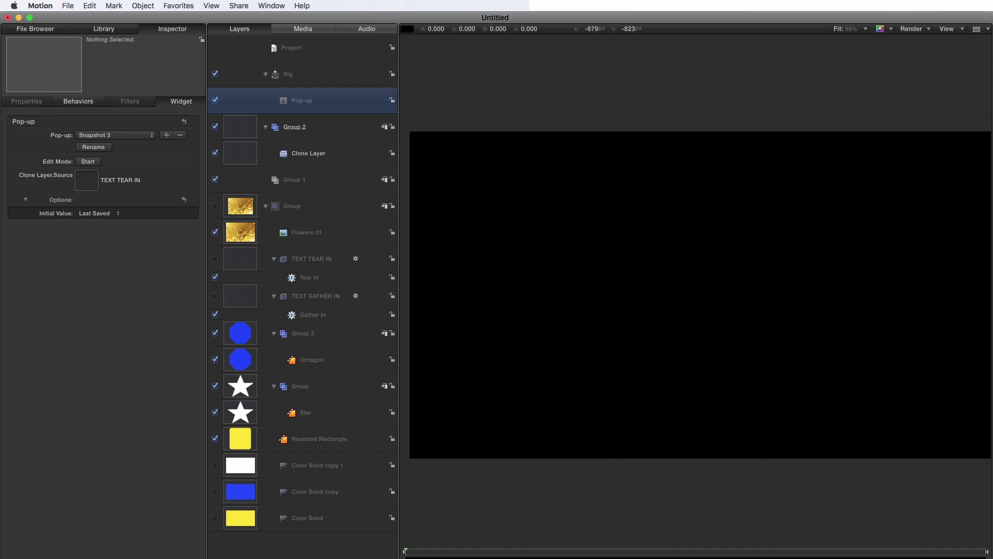
{"action": "key", "text": "space"}
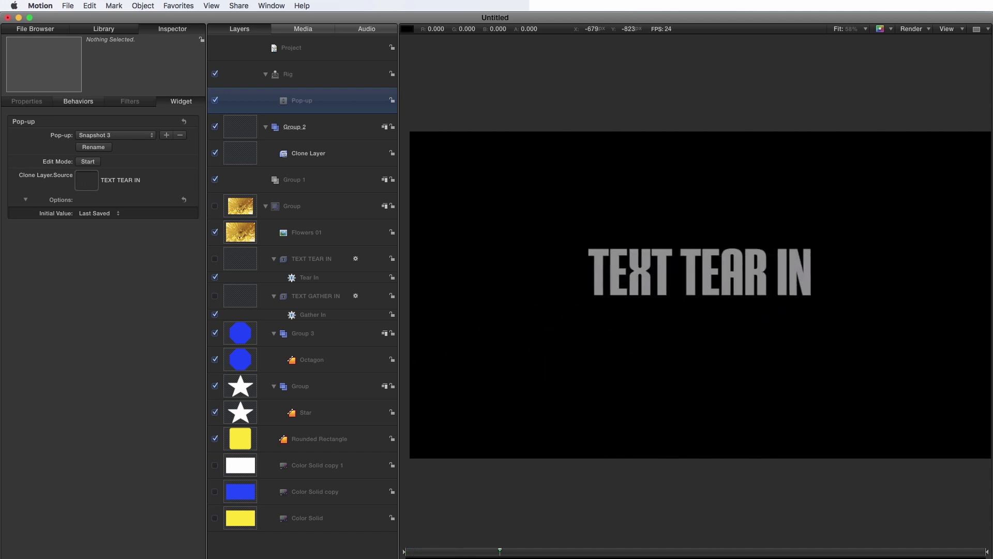
On Snapshot 2, make TEXT GATHER IN the Clone Layer source and preview its animation.
{"action": "left_click", "coordinate": [114, 135]}
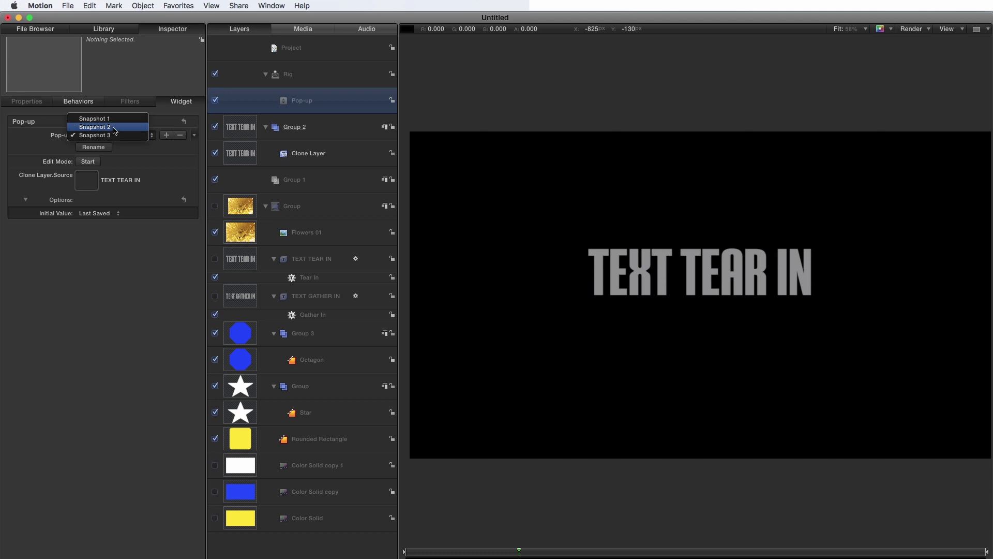
{"action": "left_click", "coordinate": [113, 127]}
{"action": "mouse_move", "coordinate": [226, 305]}
{"action": "left_mouse_down"}
{"action": "mouse_move", "coordinate": [235, 302]}
{"action": "mouse_move", "coordinate": [130, 182]}
{"action": "mouse_move", "coordinate": [86, 180]}
{"action": "left_mouse_up"}
{"action": "key", "text": "space"}
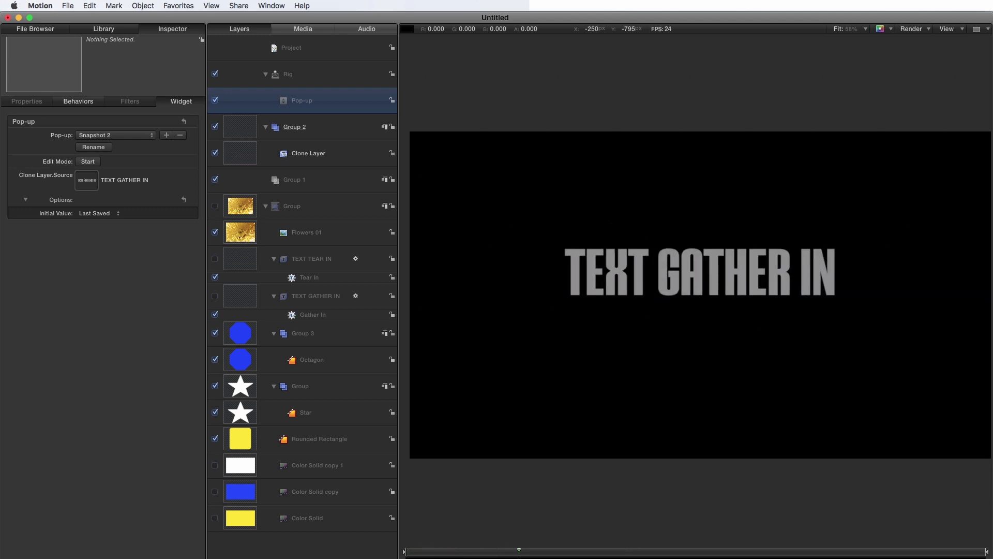
{"action": "key", "text": "space"}
Return to Snapshot 3 and preview the TEXT TEAR IN animation.
{"action": "left_click", "coordinate": [115, 135]}
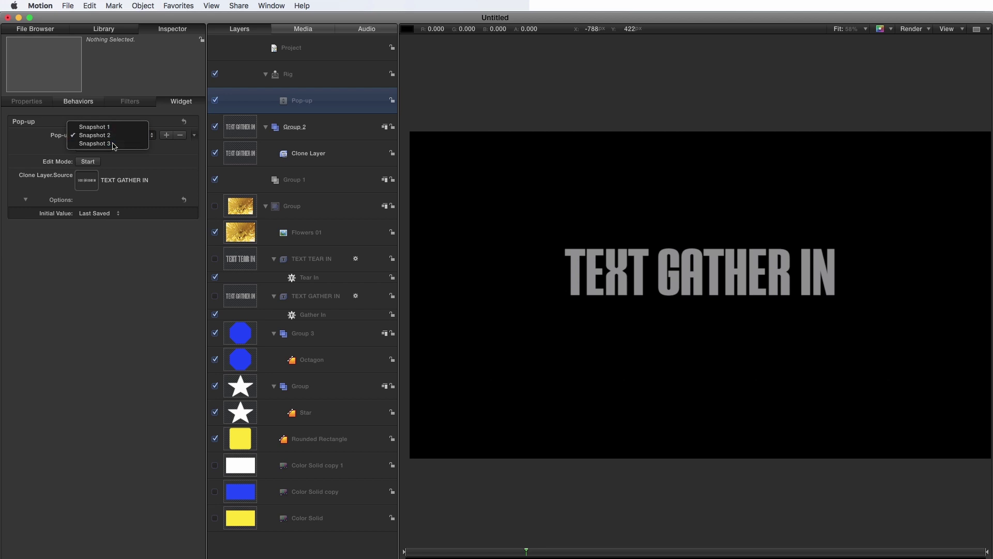
{"action": "left_click", "coordinate": [114, 144]}
{"action": "key", "text": "space"}
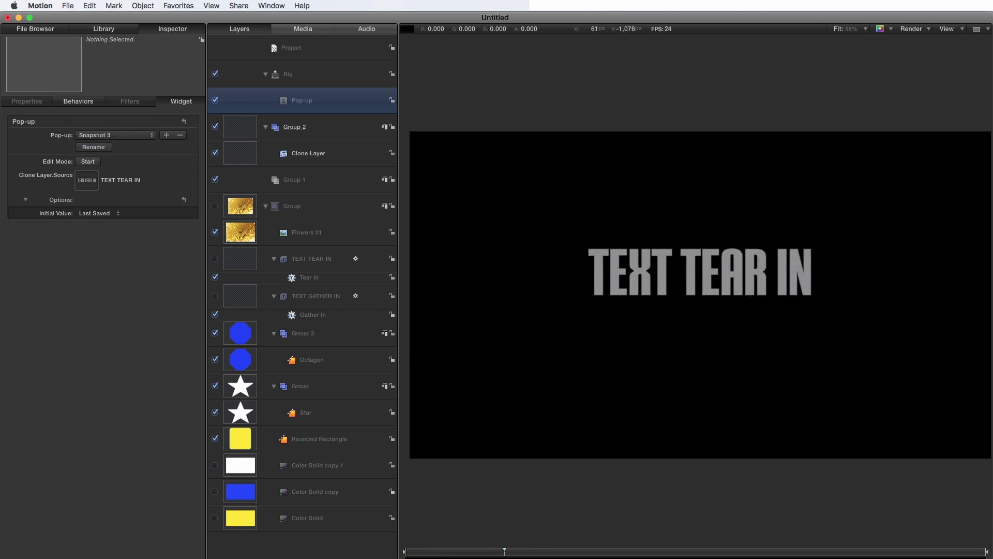
{"action": "key", "text": "space"}
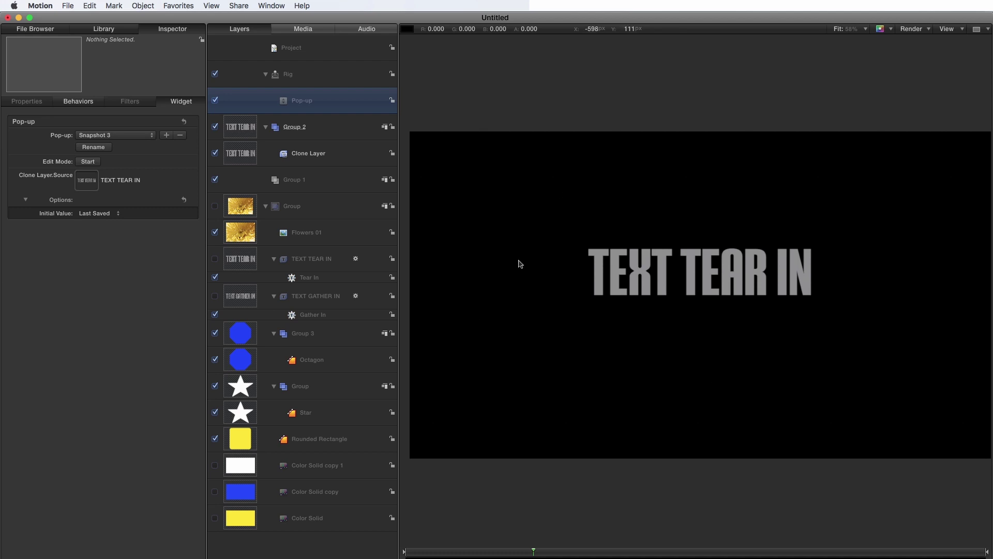